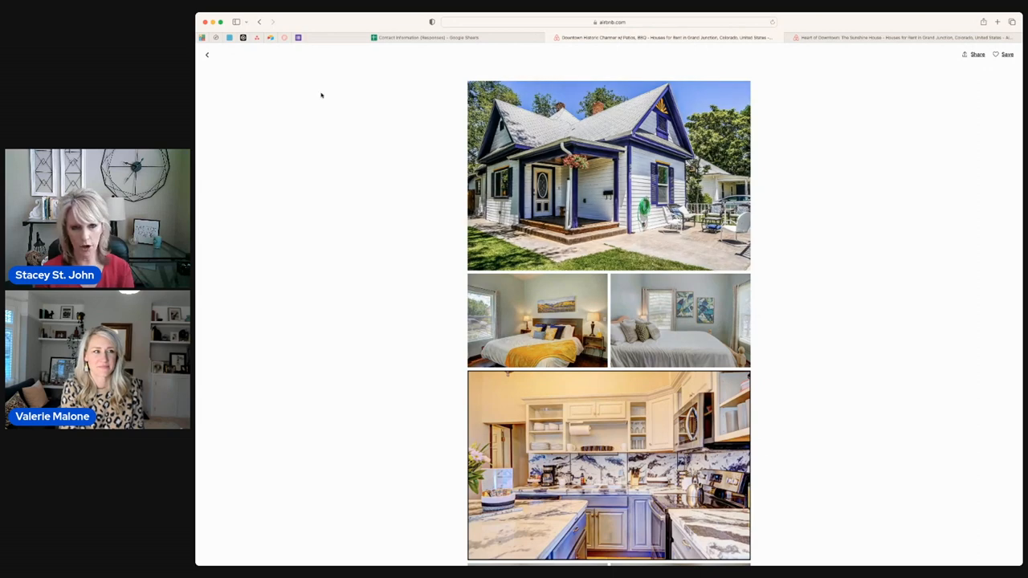
Step: Close the photo gallery to return to the Historic Charmer listing page
{"action": "left_click", "coordinate": [207, 55]}
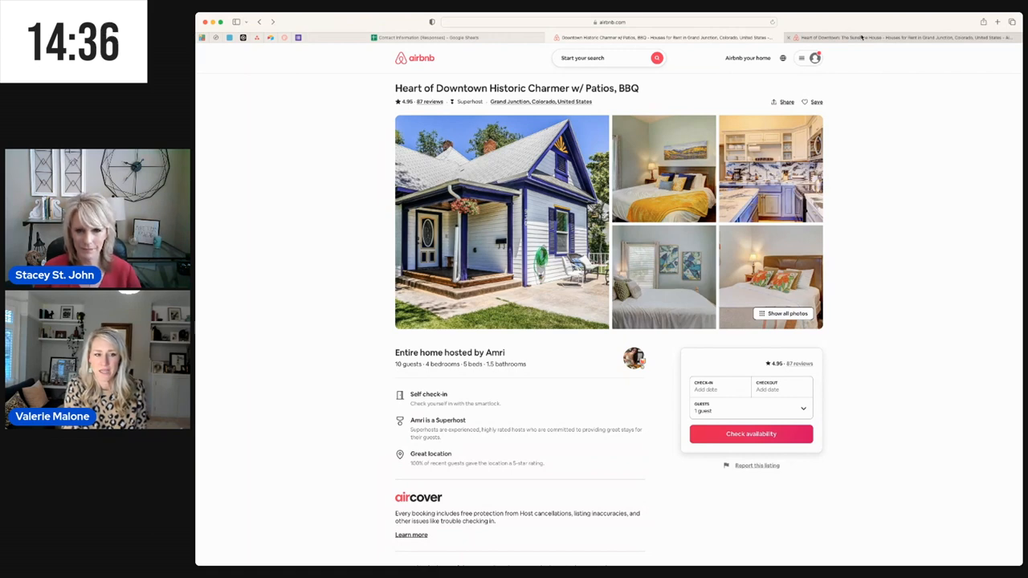
{"action": "left_click", "coordinate": [862, 38]}
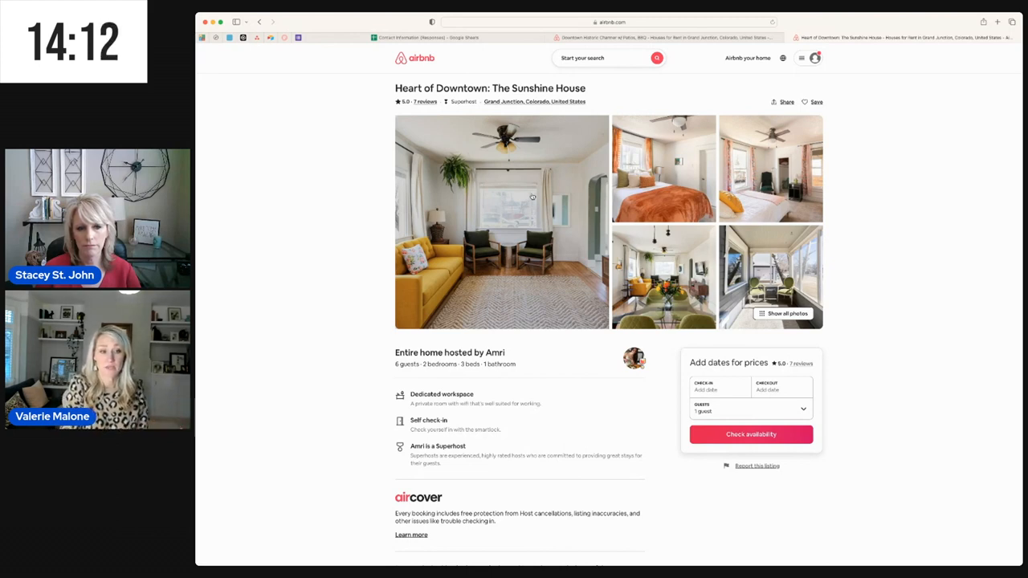
{"action": "left_click", "coordinate": [610, 38]}
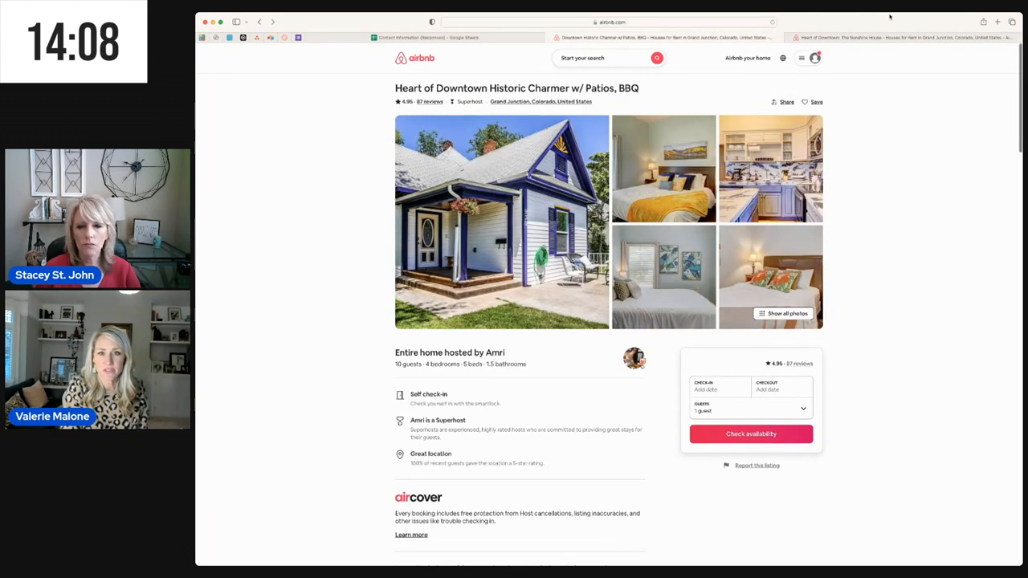
{"action": "left_click", "coordinate": [891, 38]}
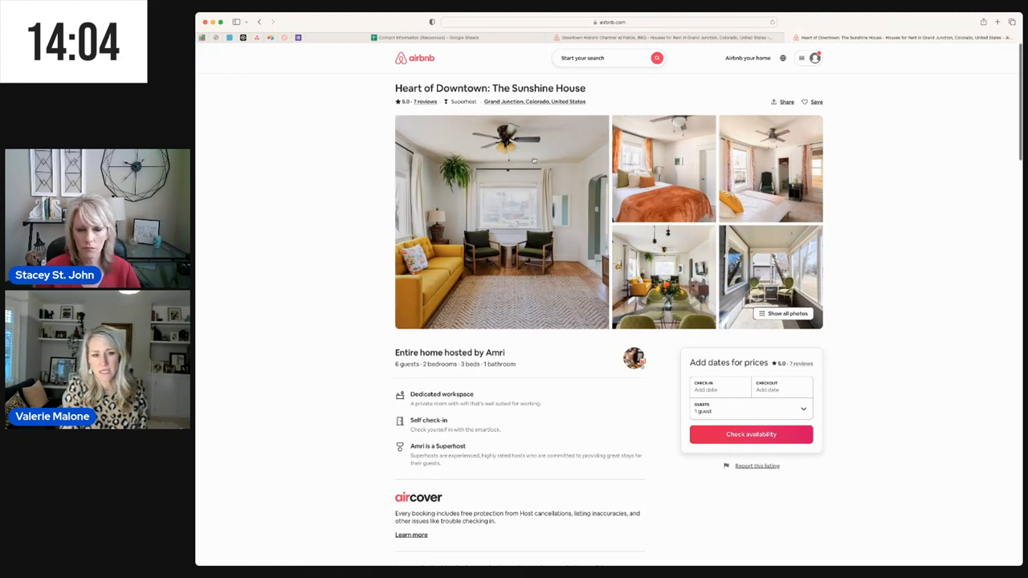
{"action": "left_click", "coordinate": [659, 38]}
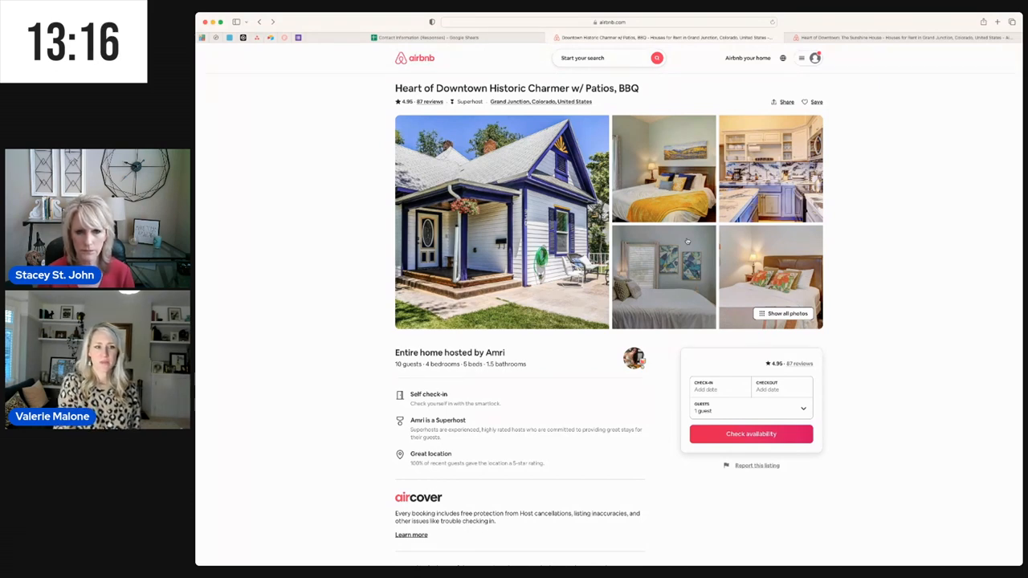
Step: Open the Historic Charmer's full photo gallery from its main listing photo
{"action": "left_click", "coordinate": [539, 256]}
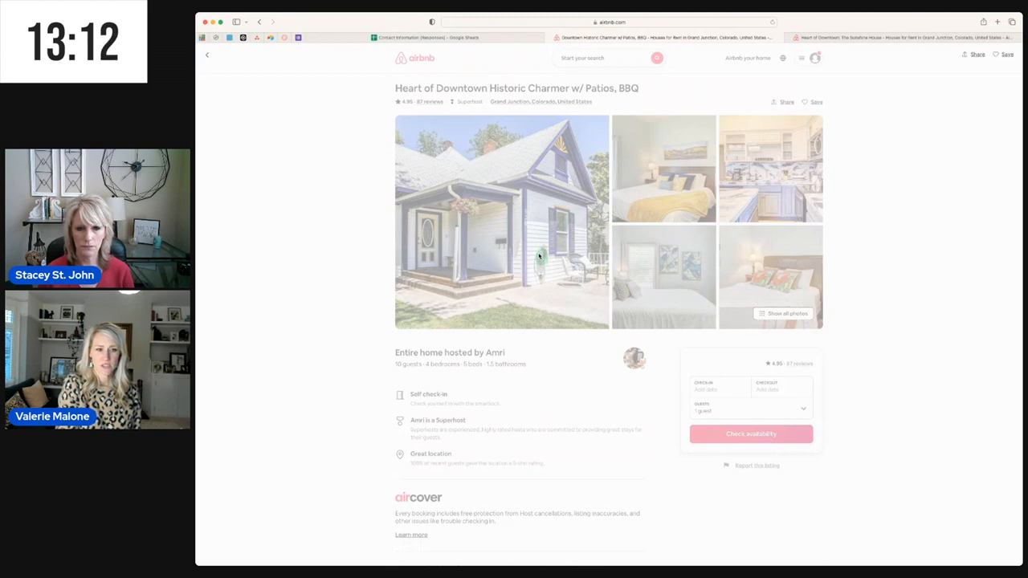
{"action": "scroll", "coordinate": [586, 243], "scroll_direction": "down", "scroll_amount": 5}
{"action": "scroll", "coordinate": [586, 243], "scroll_direction": "down", "scroll_amount": 2}
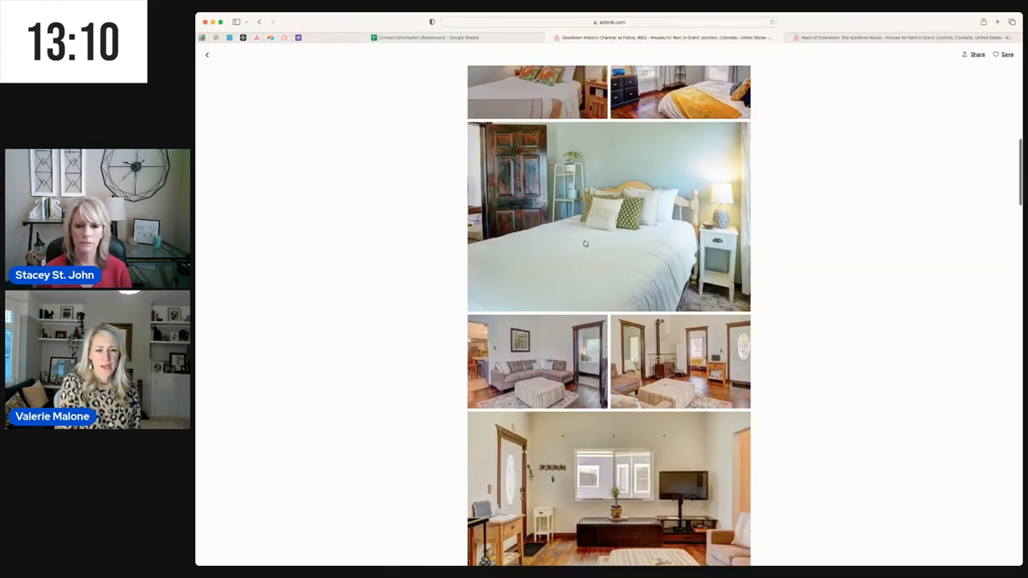
{"action": "scroll", "coordinate": [586, 243], "scroll_direction": "down", "scroll_amount": 2}
{"action": "scroll", "coordinate": [586, 243], "scroll_direction": "down", "scroll_amount": 2}
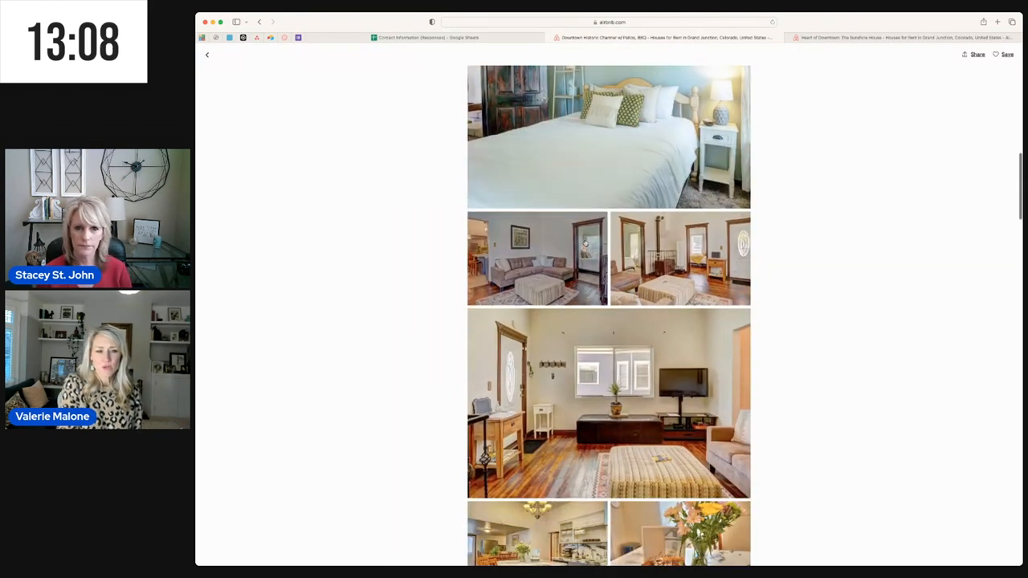
{"action": "scroll", "coordinate": [540, 265], "scroll_direction": "up", "scroll_amount": 1}
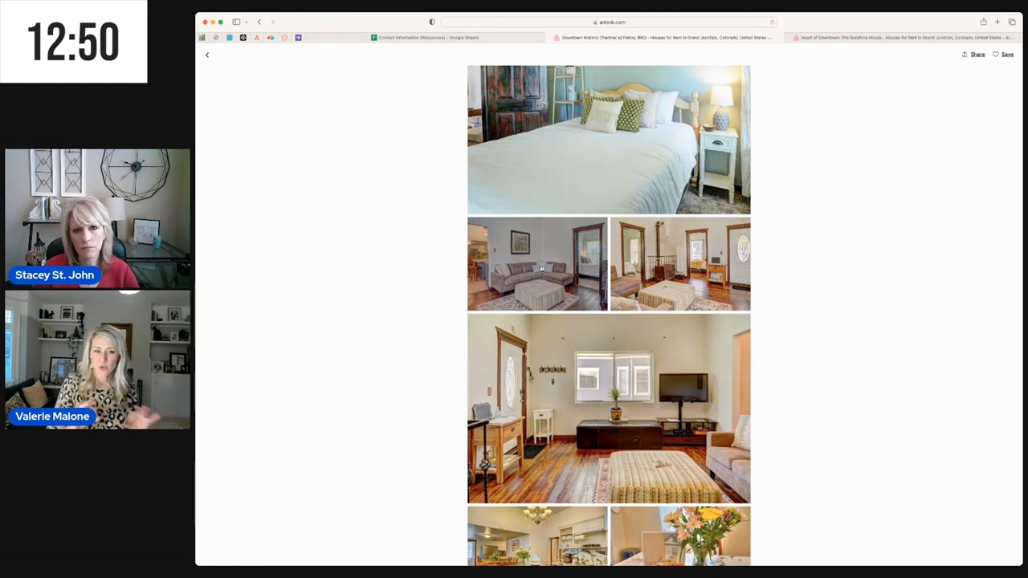
Step: Switch to the Heart of Downtown Sunshine House listing
{"action": "left_click", "coordinate": [900, 37]}
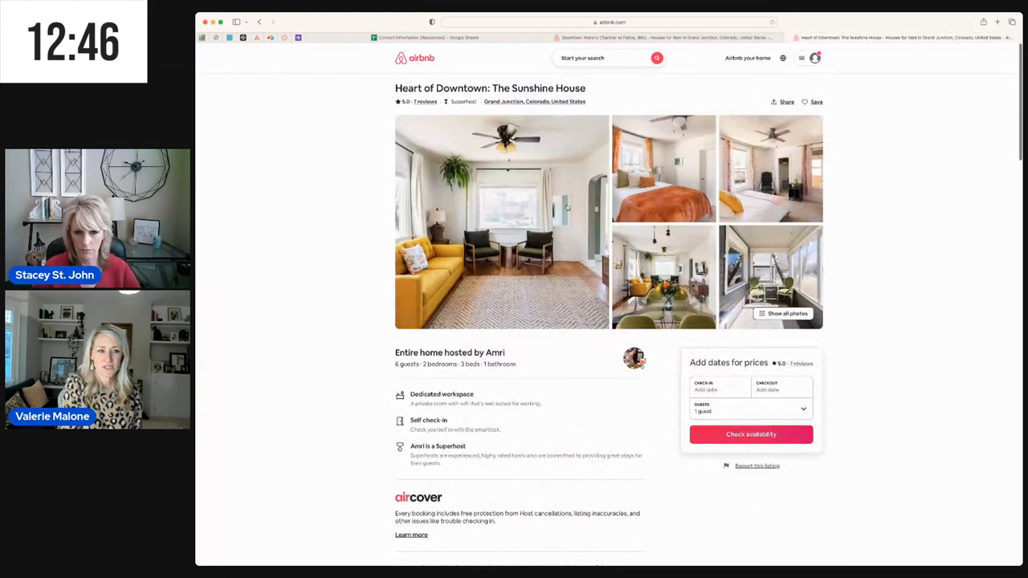
Step: View the Sunshine House's two living room photos full size from its gallery
{"action": "left_click", "coordinate": [518, 222]}
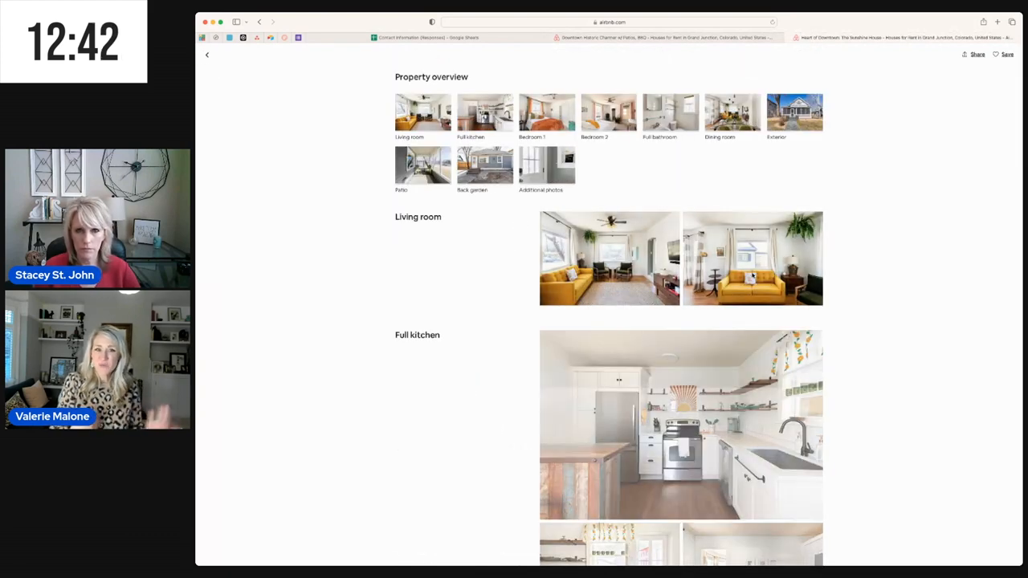
{"action": "left_click", "coordinate": [753, 277]}
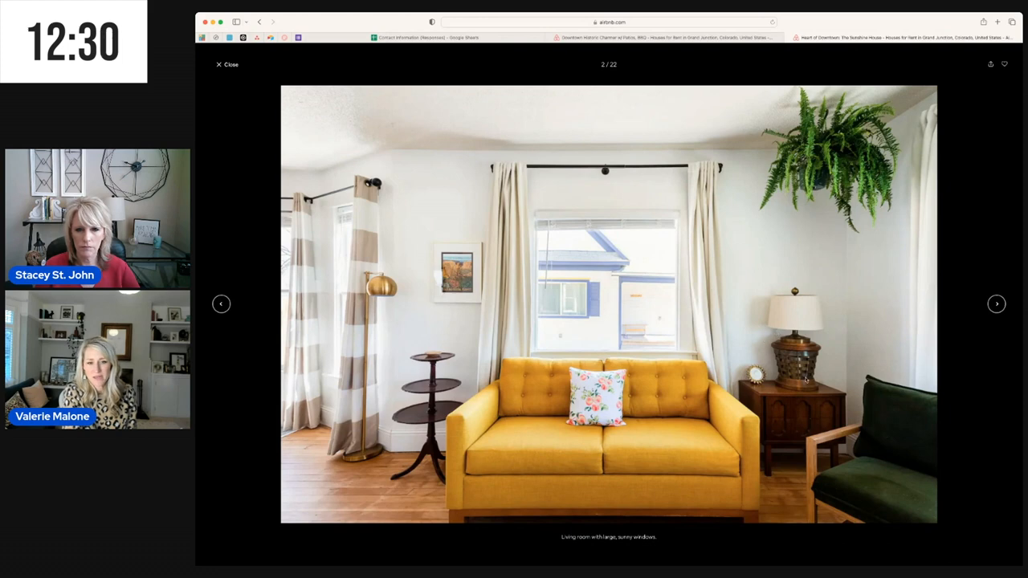
{"action": "left_click", "coordinate": [230, 64]}
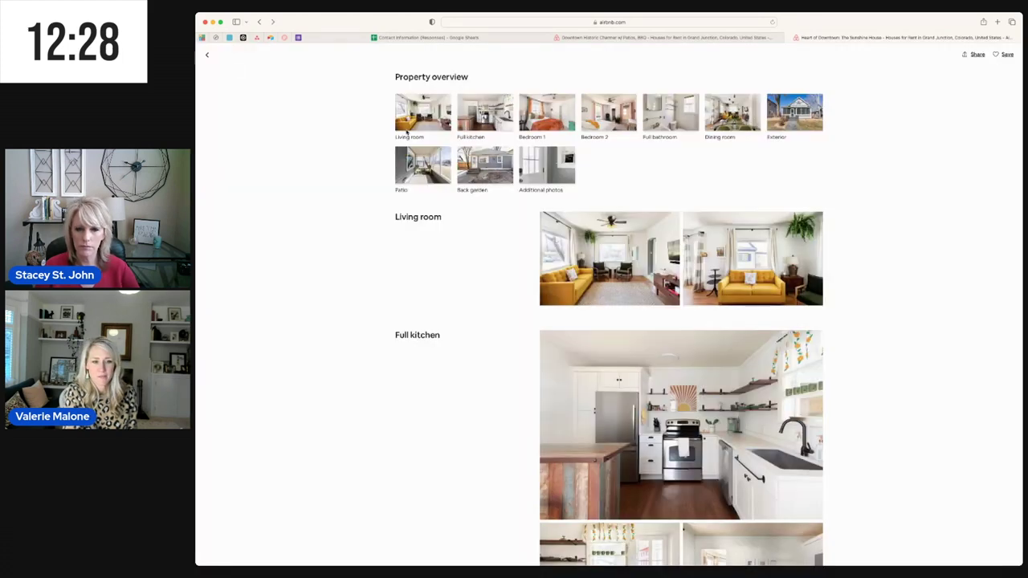
{"action": "left_click", "coordinate": [598, 274]}
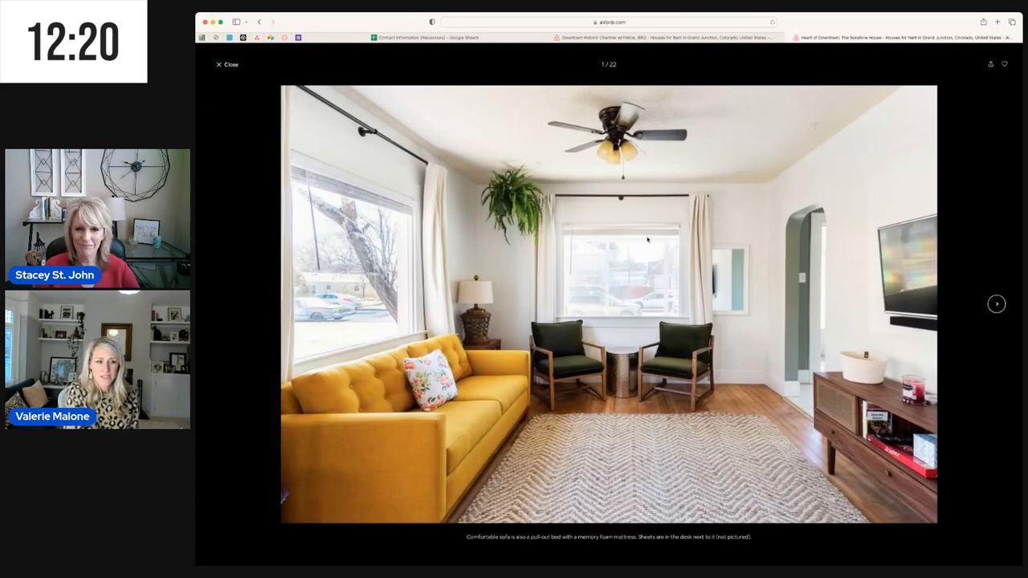
Step: Return to the Historic Charmer gallery and enlarge its sectional sofa living room photo
{"action": "left_click", "coordinate": [733, 37]}
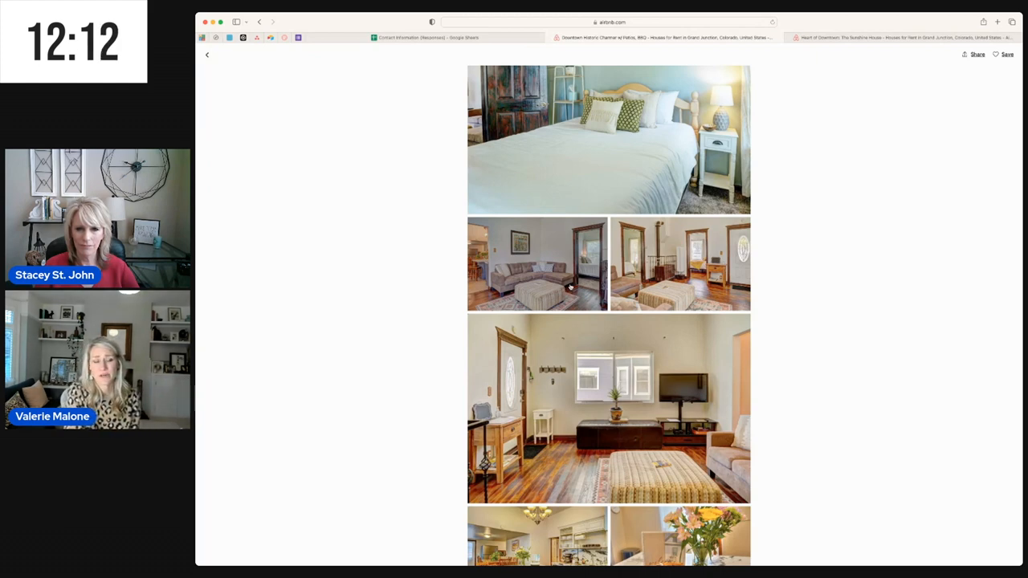
{"action": "left_click", "coordinate": [549, 280]}
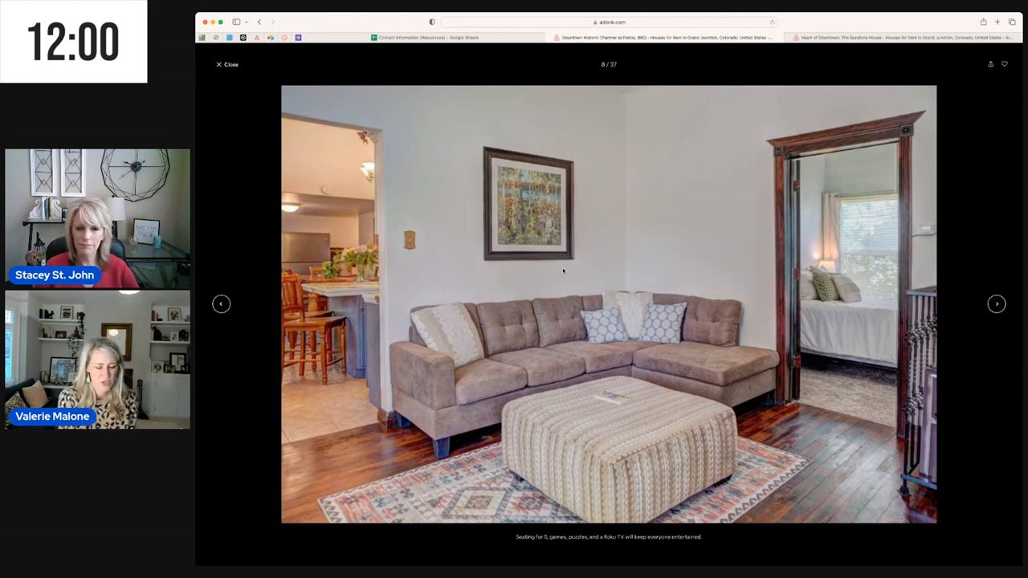
Step: Advance two Historic Charmer living room photos and compare against the Sunshine House living room
{"action": "left_click", "coordinate": [997, 304]}
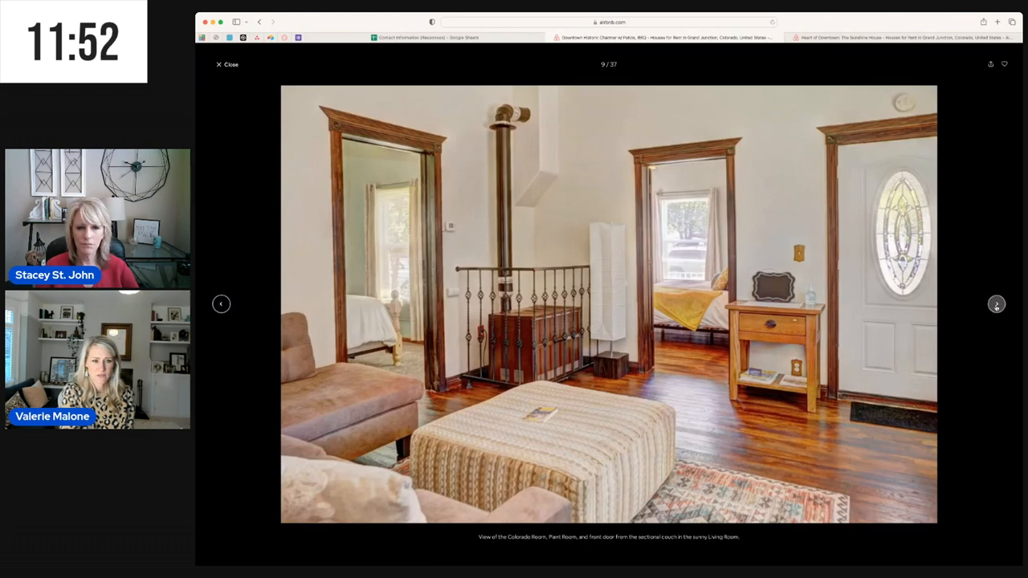
{"action": "left_click", "coordinate": [996, 304]}
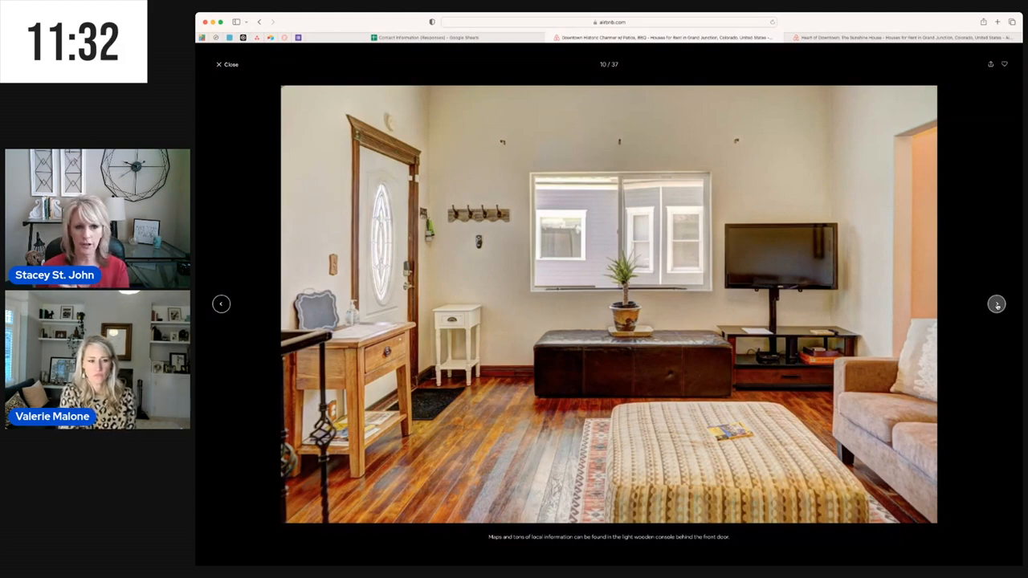
{"action": "left_click", "coordinate": [909, 39]}
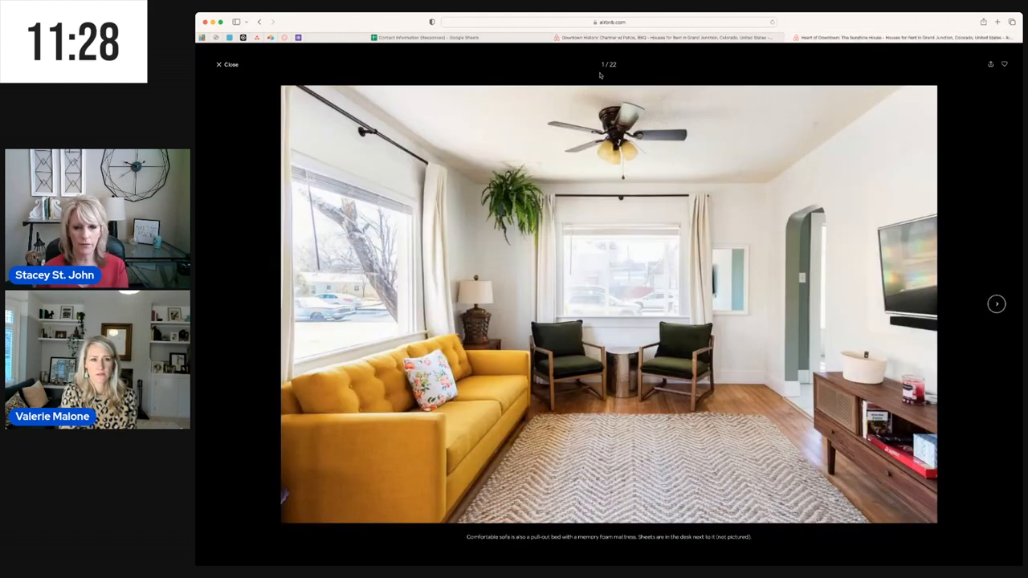
{"action": "left_click", "coordinate": [688, 39]}
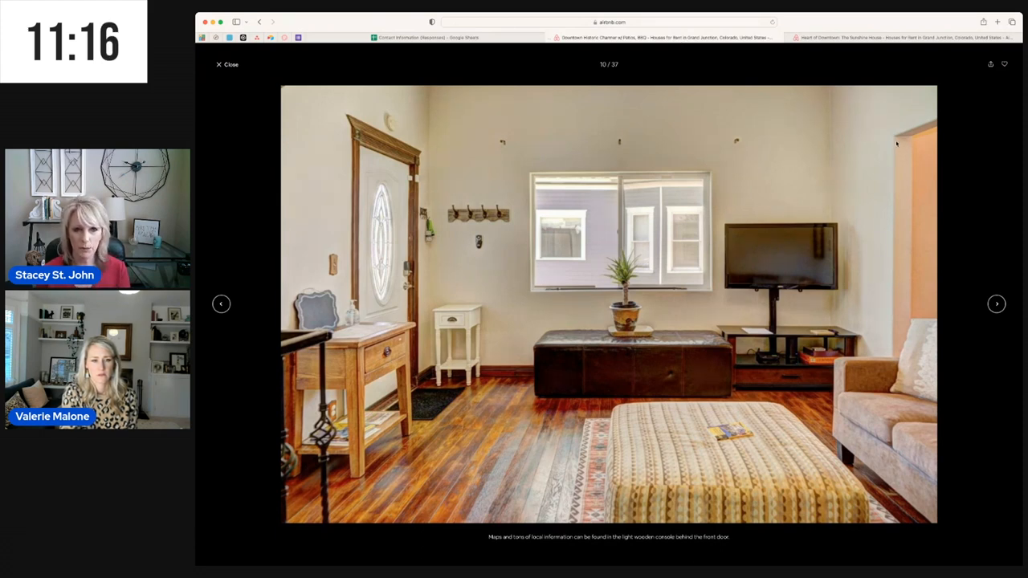
Step: Return to the grid, enlarge the entryway living room photo, then close it again
{"action": "left_click", "coordinate": [228, 64]}
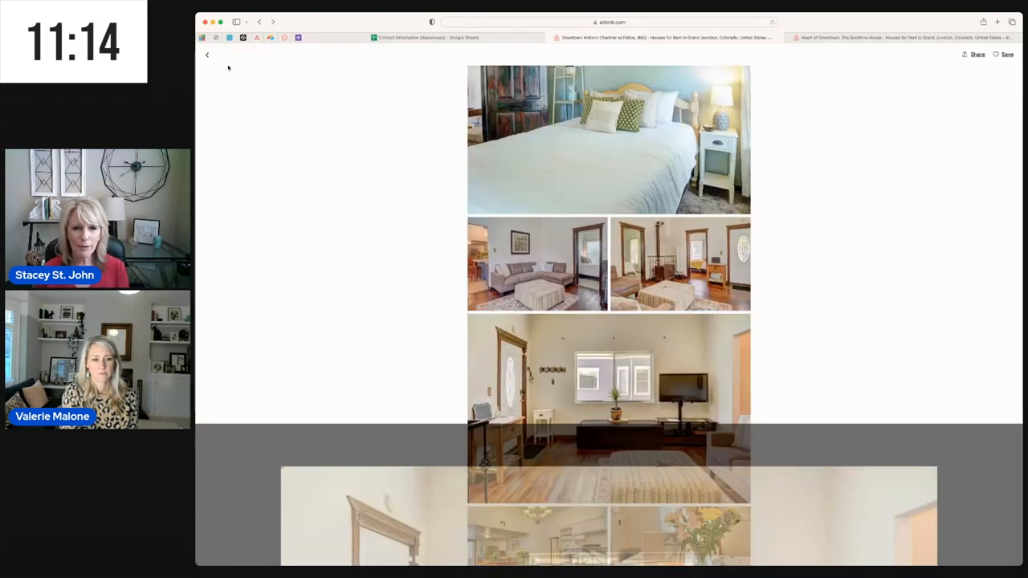
{"action": "scroll", "coordinate": [608, 252], "scroll_direction": "down", "scroll_amount": 5}
{"action": "scroll", "coordinate": [609, 251], "scroll_direction": "down", "scroll_amount": 3}
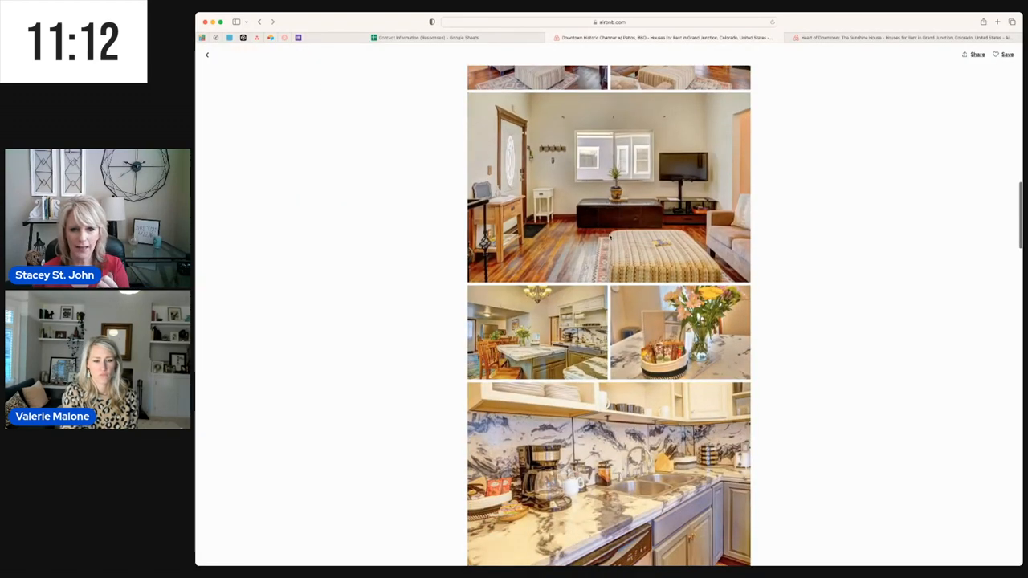
{"action": "scroll", "coordinate": [608, 237], "scroll_direction": "up", "scroll_amount": 2}
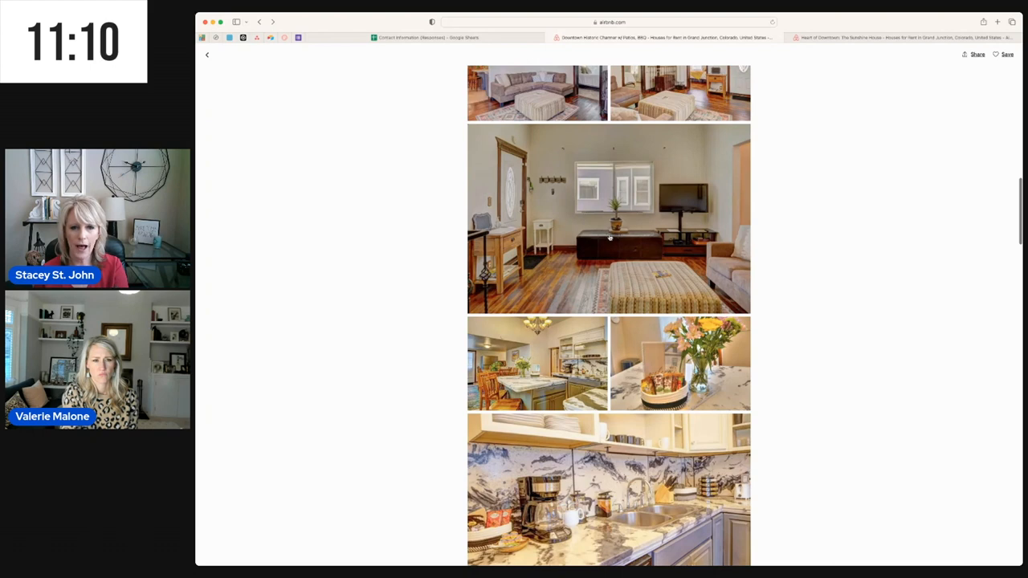
{"action": "left_click", "coordinate": [608, 237]}
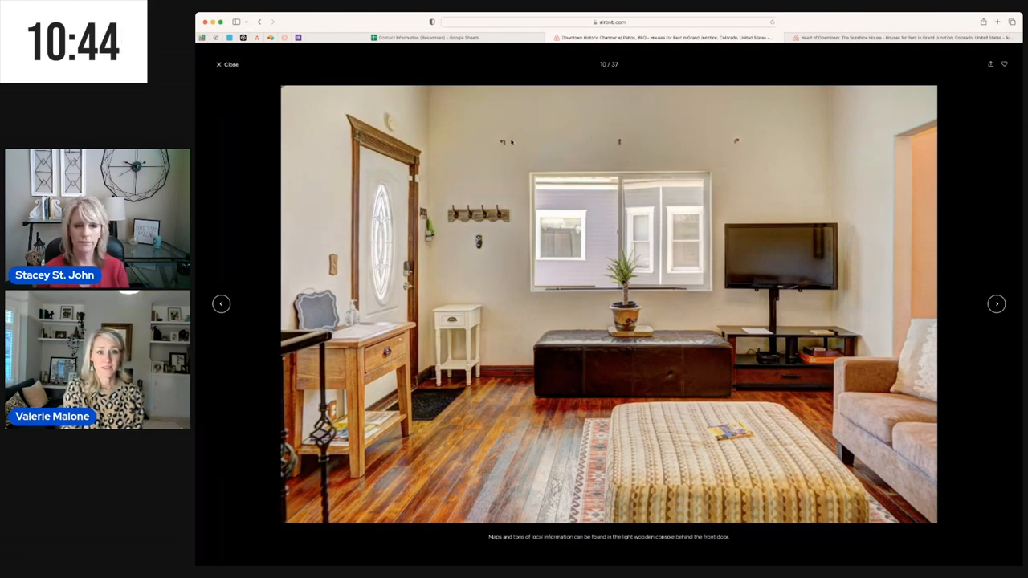
{"action": "left_click", "coordinate": [228, 64]}
{"action": "scroll", "coordinate": [609, 241], "scroll_direction": "down", "scroll_amount": 1}
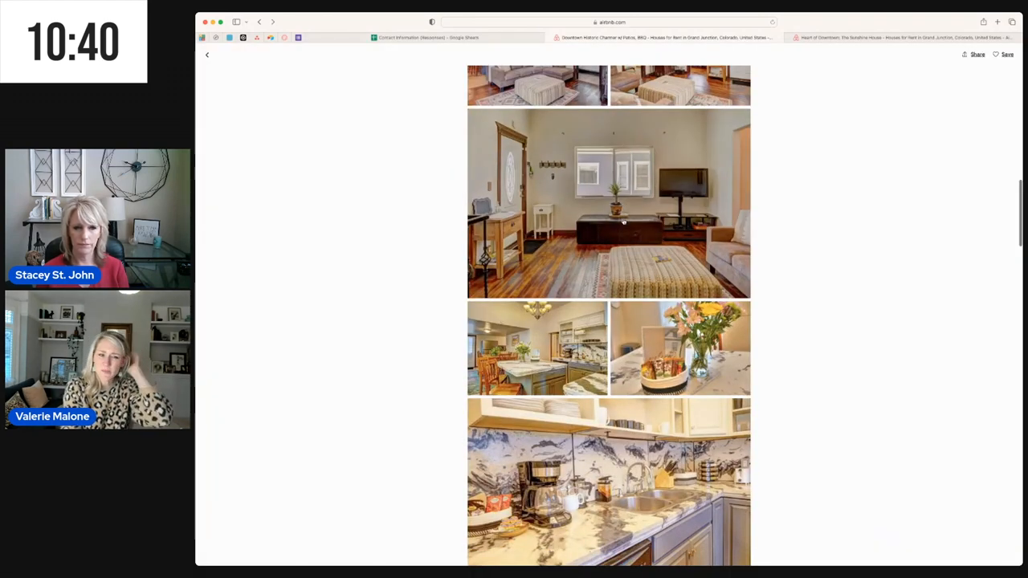
{"action": "scroll", "coordinate": [623, 222], "scroll_direction": "down", "scroll_amount": 3}
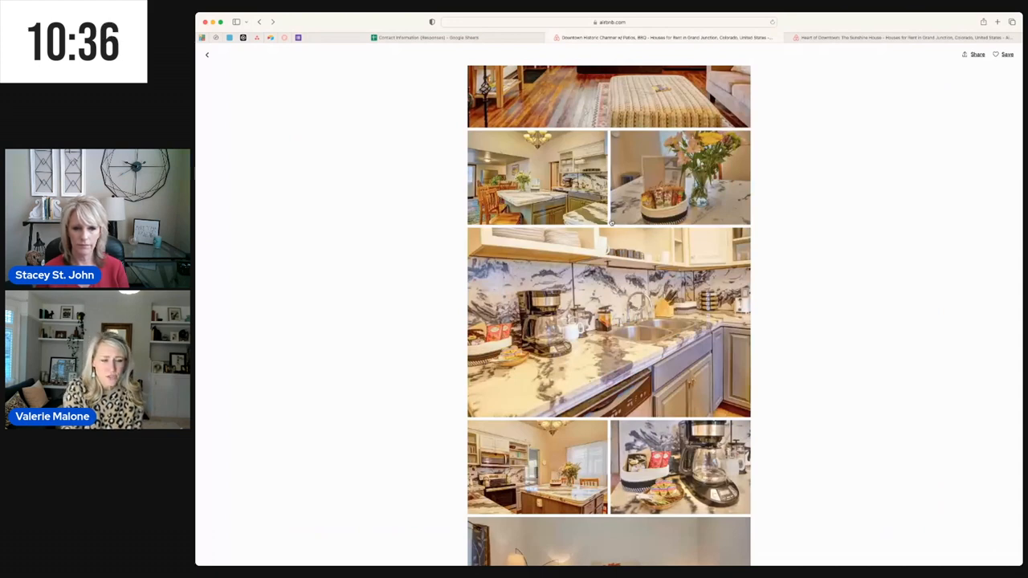
{"action": "left_click", "coordinate": [537, 177]}
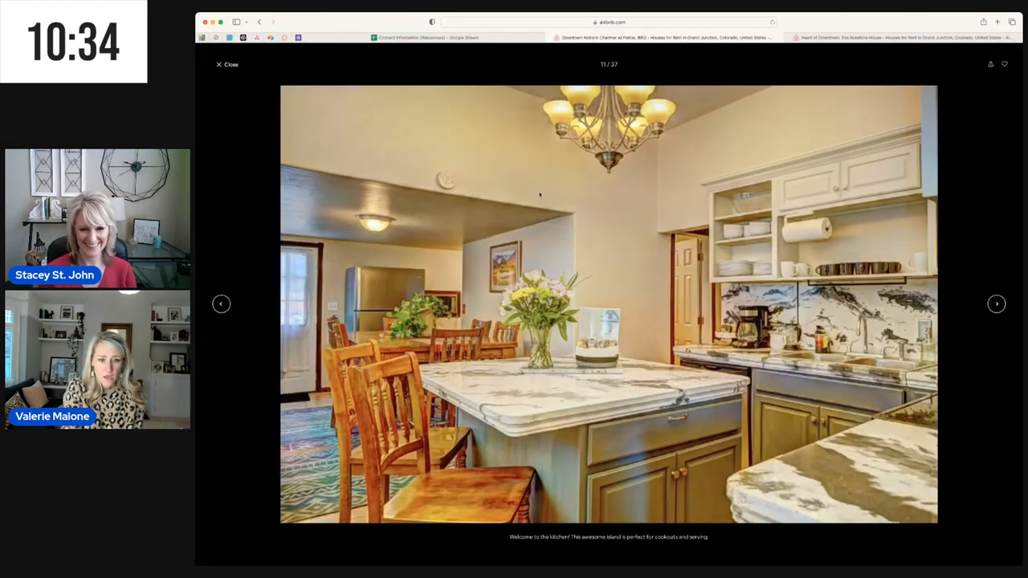
{"action": "left_click", "coordinate": [996, 304]}
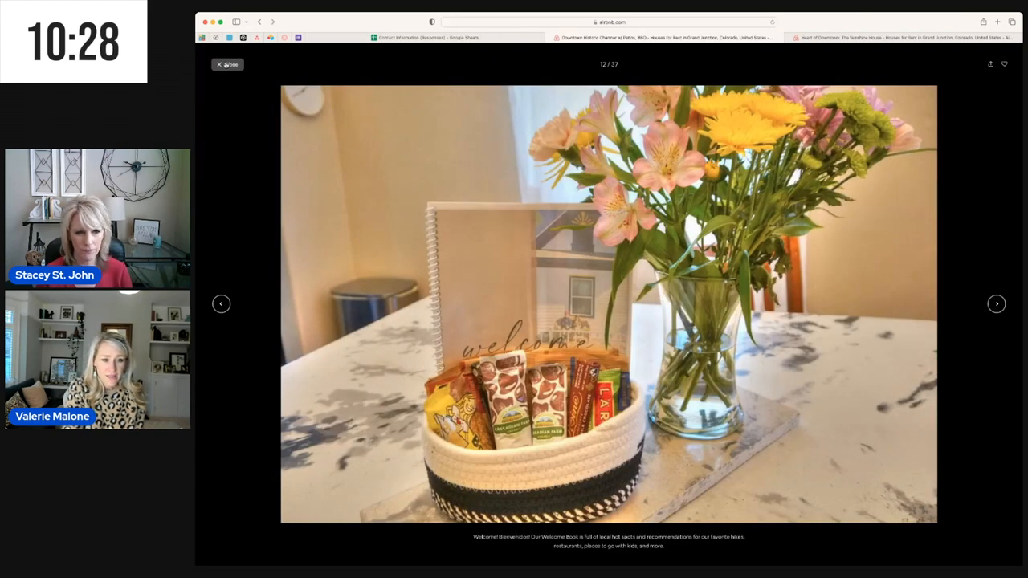
{"action": "left_click", "coordinate": [226, 64]}
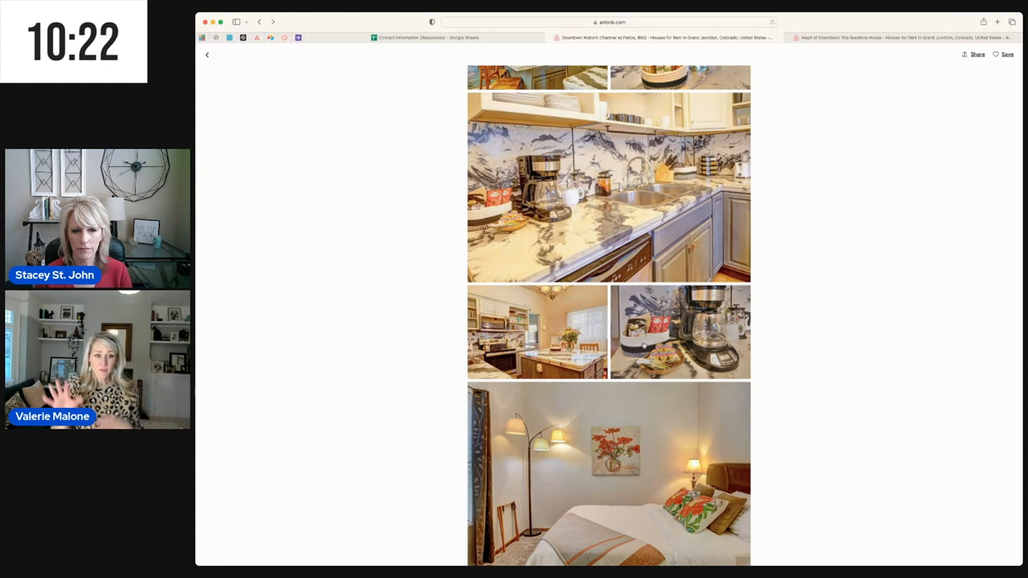
{"action": "scroll", "coordinate": [643, 346], "scroll_direction": "up", "scroll_amount": 3}
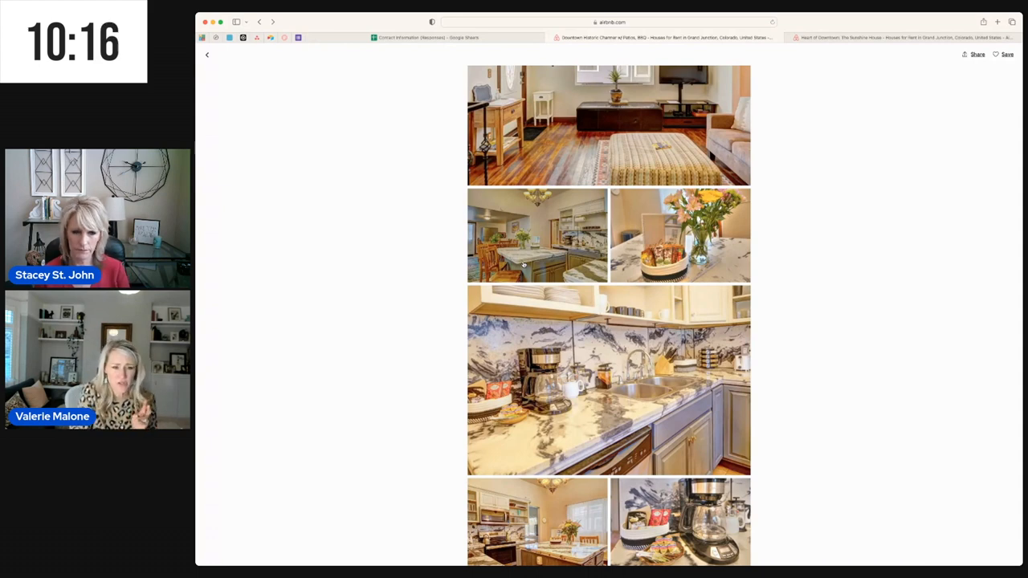
{"action": "scroll", "coordinate": [610, 251], "scroll_direction": "down", "scroll_amount": 3}
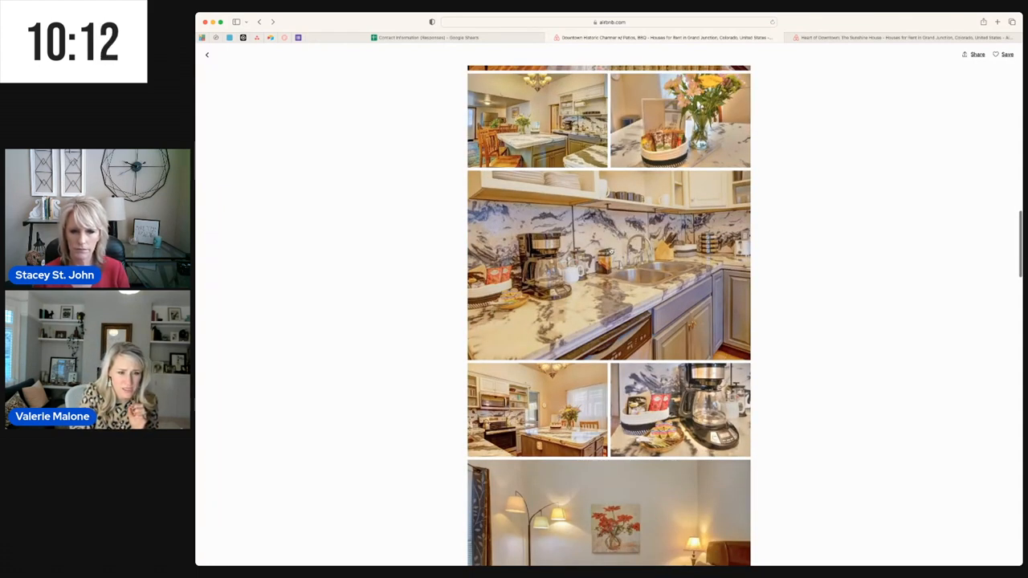
{"action": "scroll", "coordinate": [610, 251], "scroll_direction": "down", "scroll_amount": 10}
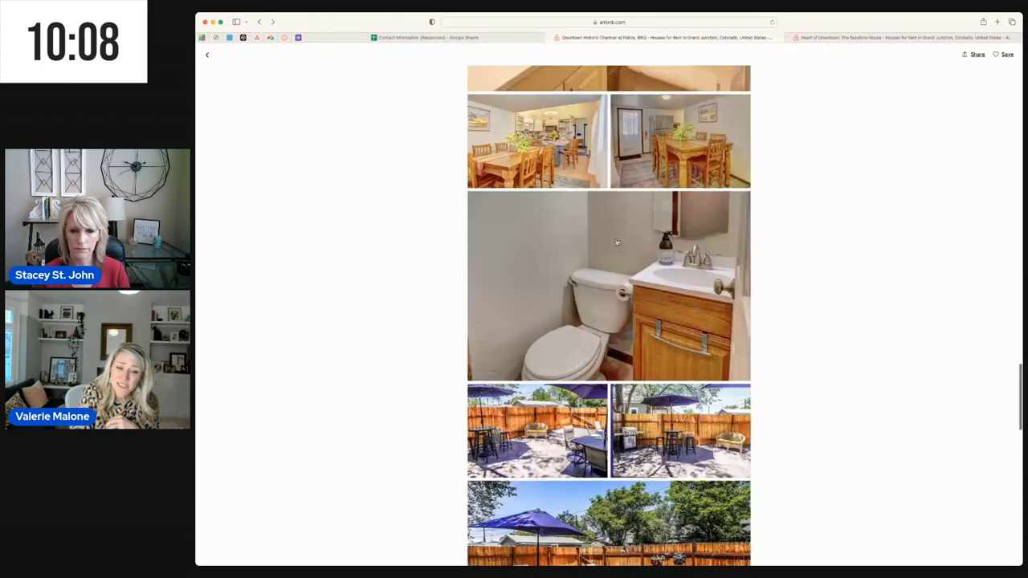
{"action": "scroll", "coordinate": [617, 243], "scroll_direction": "down", "scroll_amount": 10}
{"action": "scroll", "coordinate": [617, 243], "scroll_direction": "up", "scroll_amount": 2}
{"action": "scroll", "coordinate": [617, 243], "scroll_direction": "up", "scroll_amount": 5}
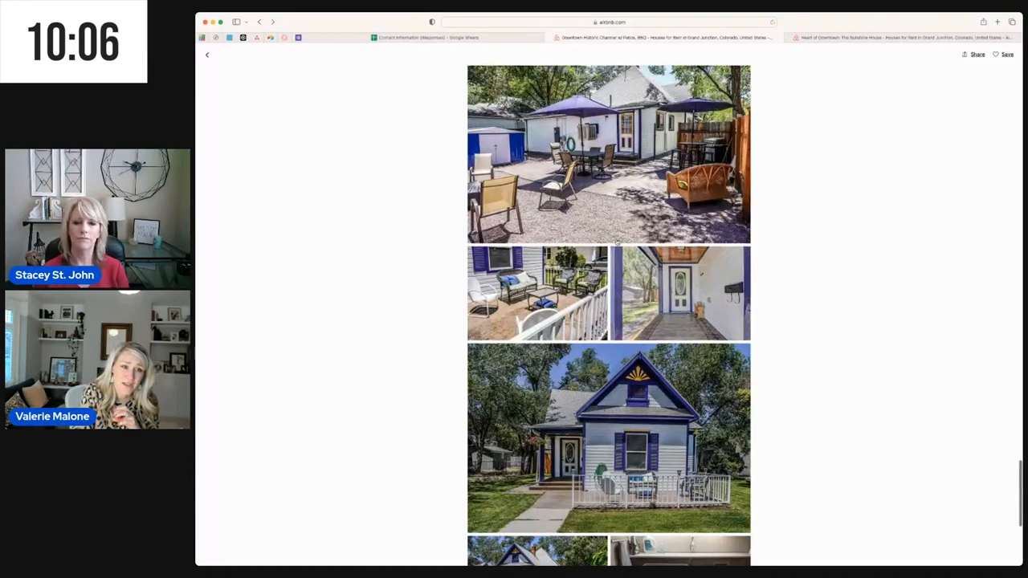
{"action": "scroll", "coordinate": [617, 243], "scroll_direction": "up", "scroll_amount": 5}
{"action": "scroll", "coordinate": [617, 243], "scroll_direction": "up", "scroll_amount": 3}
{"action": "scroll", "coordinate": [617, 242], "scroll_direction": "up", "scroll_amount": 1}
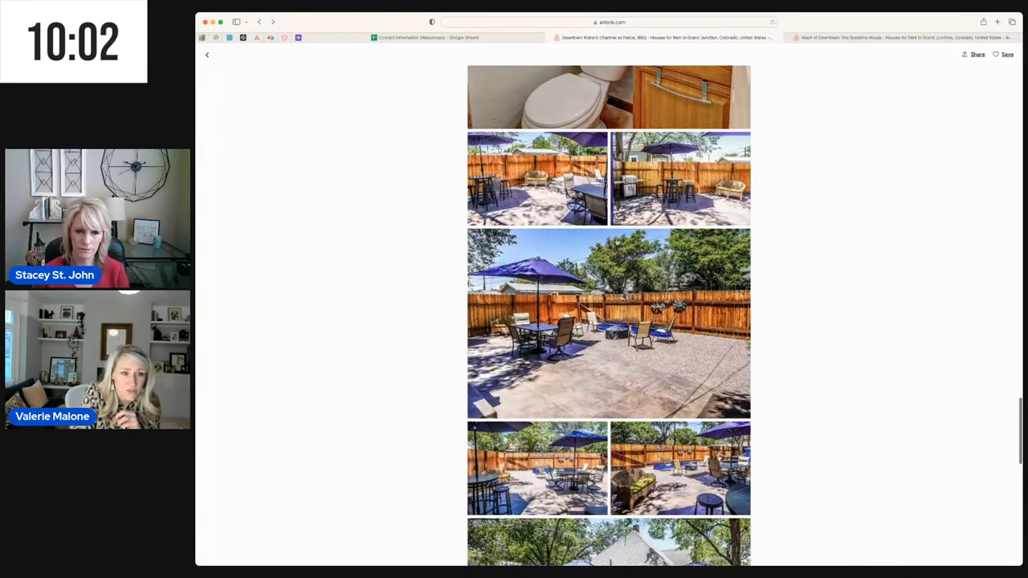
{"action": "scroll", "coordinate": [617, 243], "scroll_direction": "up", "scroll_amount": 8}
{"action": "left_click", "coordinate": [672, 224]}
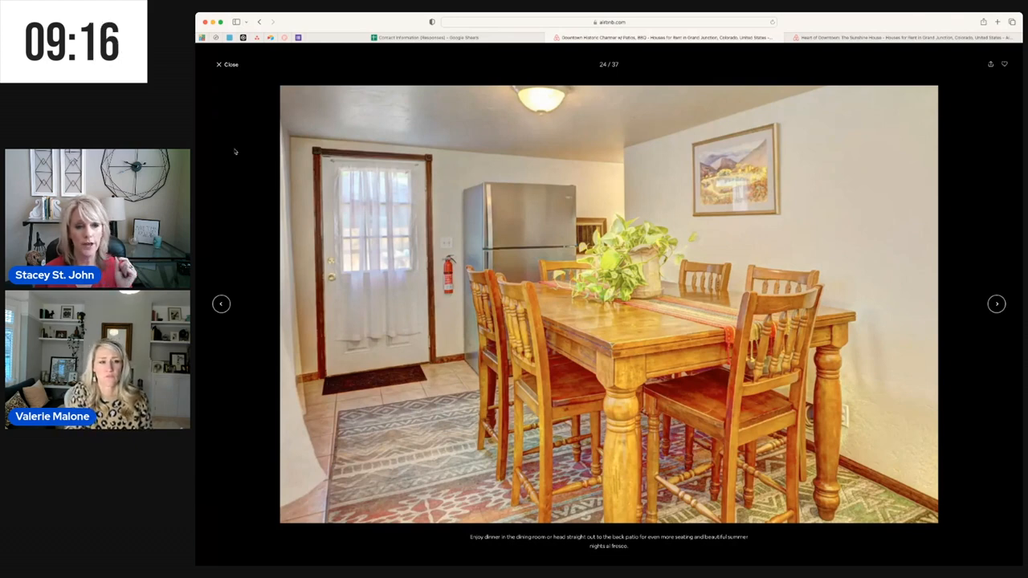
{"action": "left_click", "coordinate": [226, 68]}
{"action": "scroll", "coordinate": [533, 324], "scroll_direction": "up", "scroll_amount": 1}
{"action": "scroll", "coordinate": [532, 324], "scroll_direction": "up", "scroll_amount": 2}
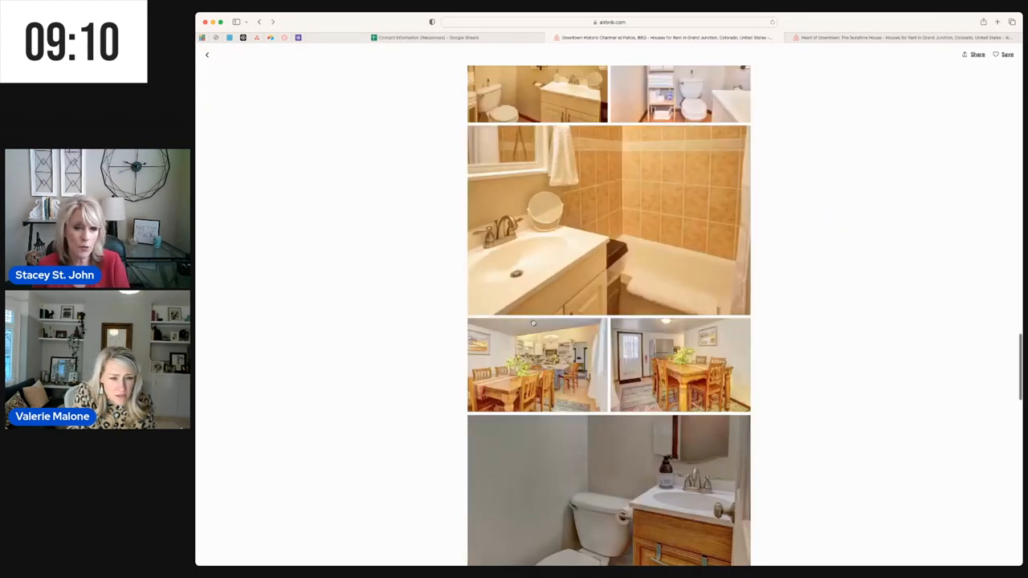
{"action": "scroll", "coordinate": [533, 369], "scroll_direction": "up", "scroll_amount": 2}
{"action": "left_click", "coordinate": [533, 374]}
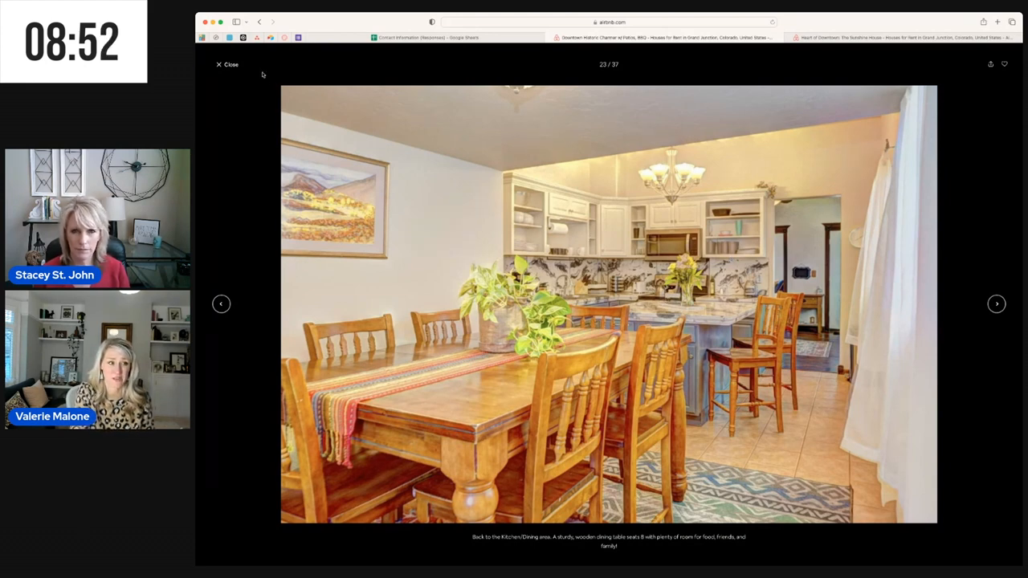
{"action": "left_click", "coordinate": [228, 64]}
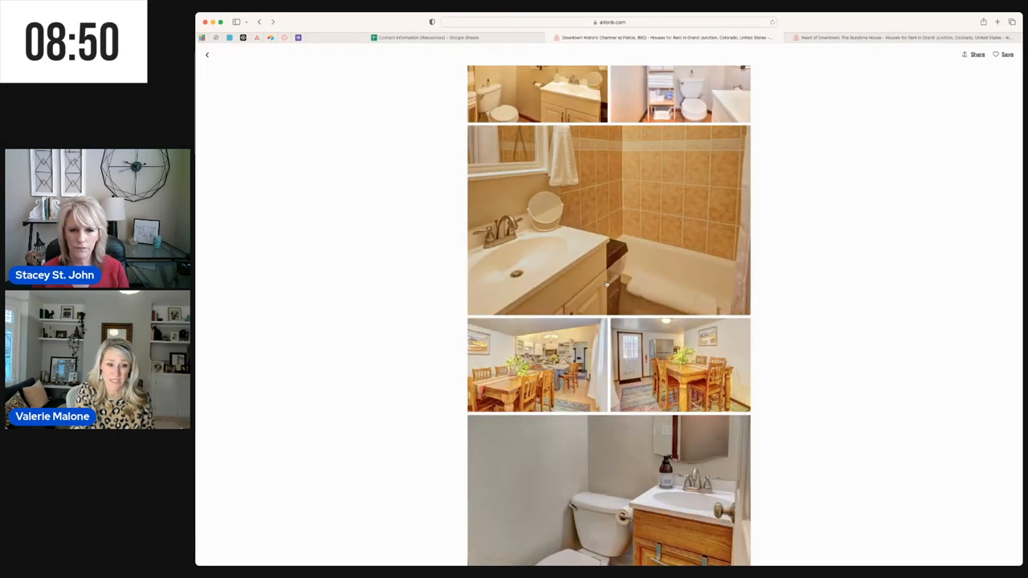
{"action": "scroll", "coordinate": [592, 282], "scroll_direction": "up", "scroll_amount": 2}
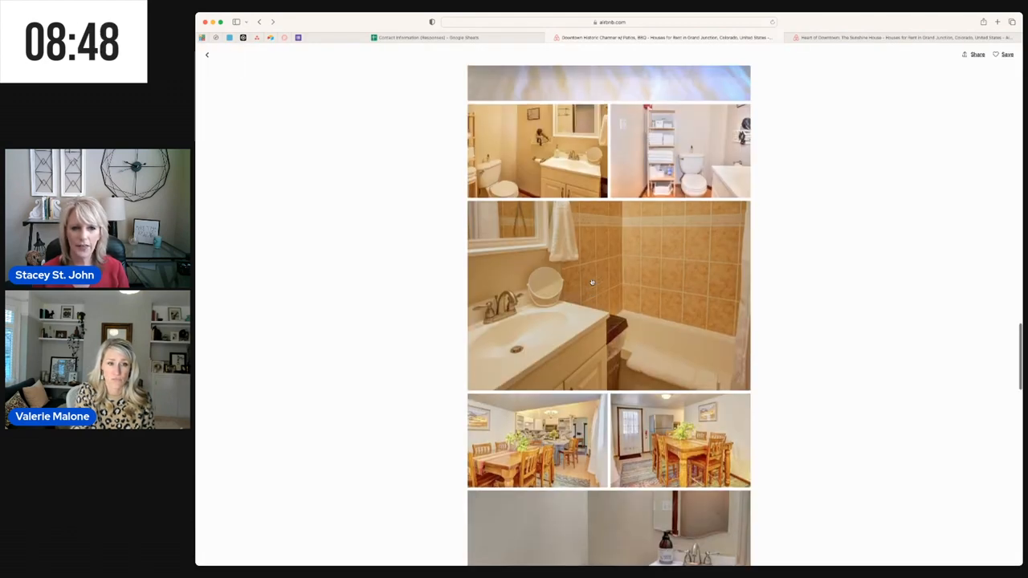
{"action": "scroll", "coordinate": [592, 282], "scroll_direction": "up", "scroll_amount": 2}
{"action": "scroll", "coordinate": [592, 282], "scroll_direction": "up", "scroll_amount": 2}
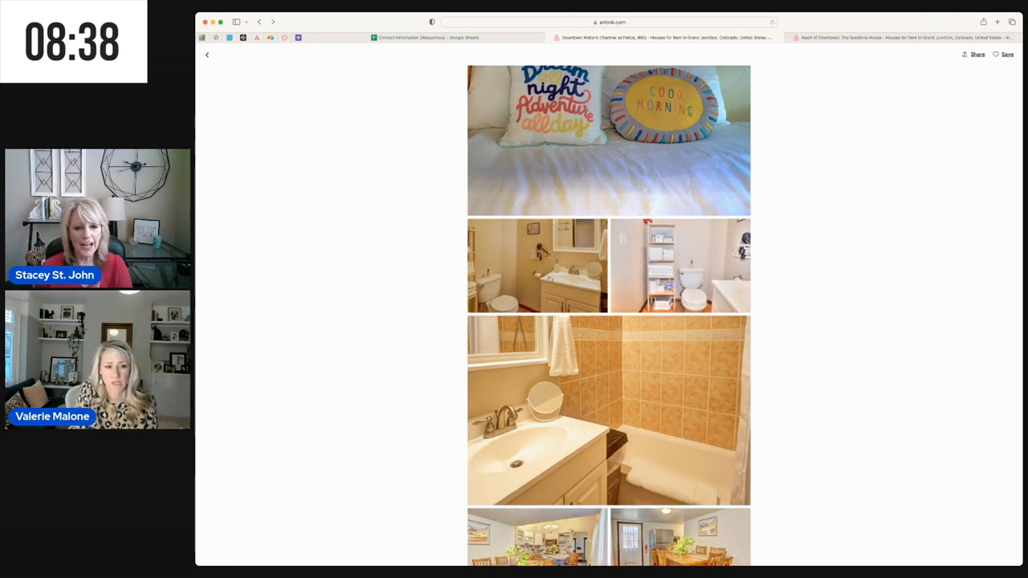
{"action": "left_click", "coordinate": [570, 372]}
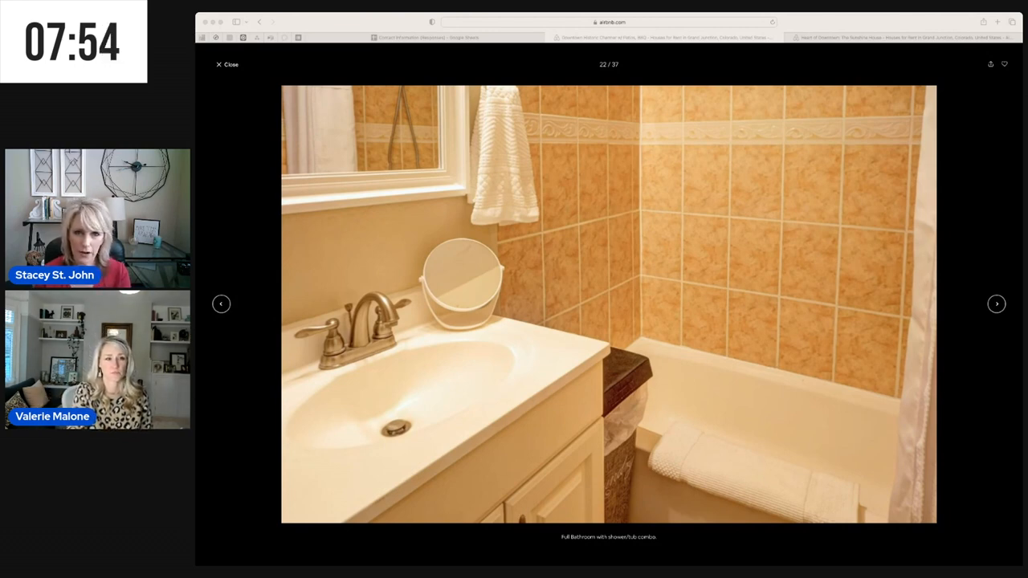
Step: Page back through the bathroom photos to the kids' room pillows, then forward to the shelf and toilet
{"action": "left_click", "coordinate": [221, 303]}
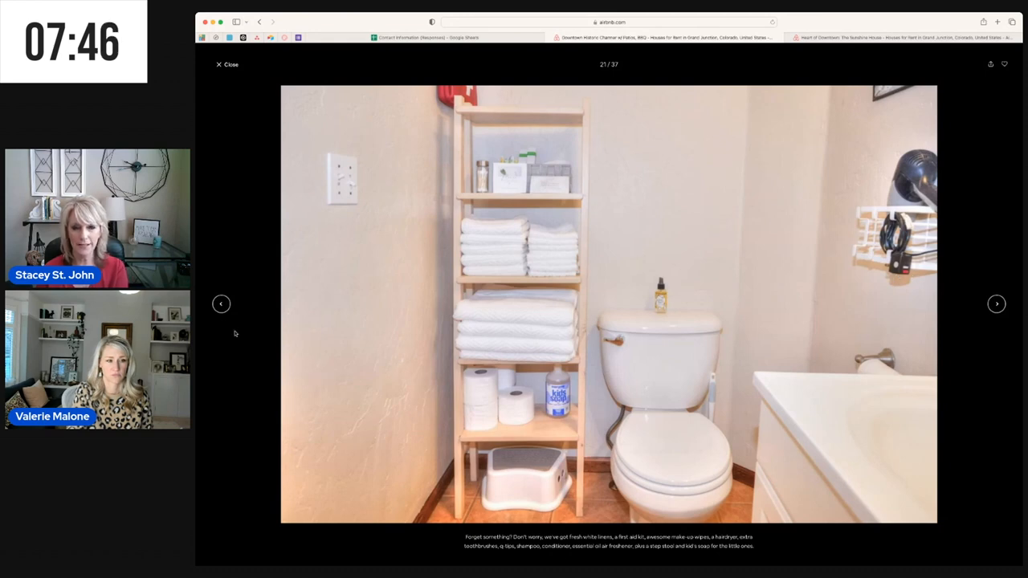
{"action": "left_click", "coordinate": [221, 303]}
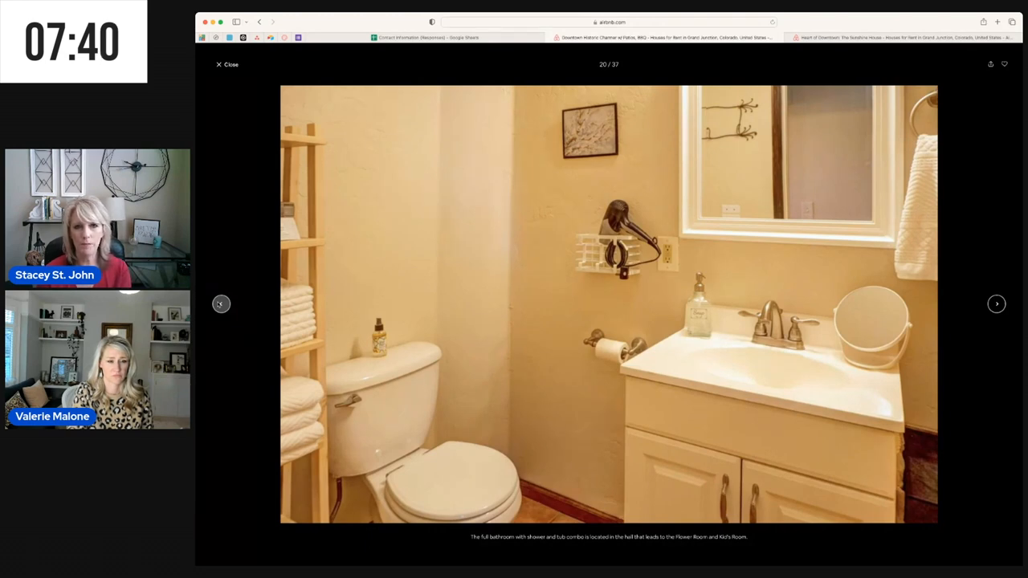
{"action": "left_click", "coordinate": [220, 304]}
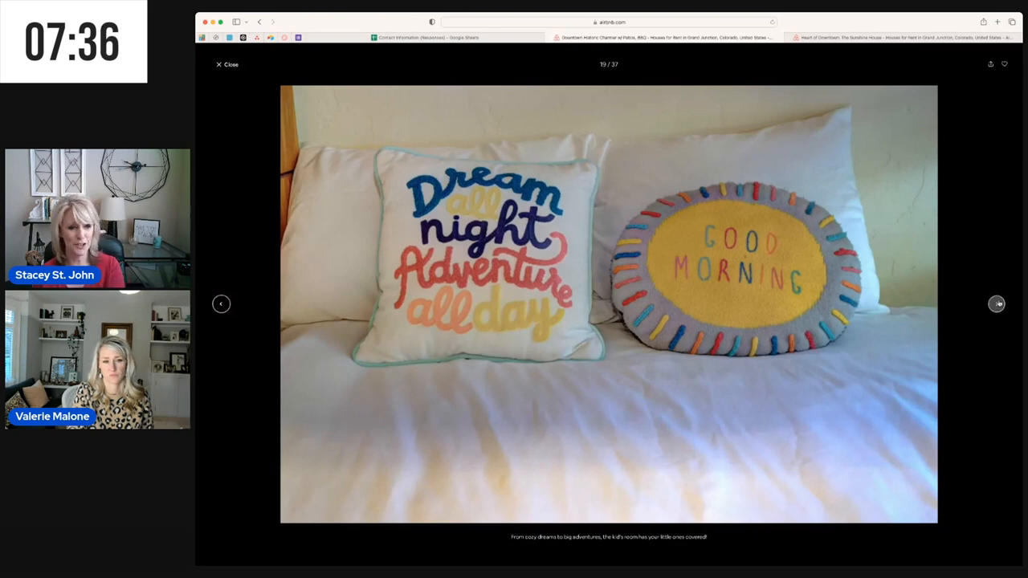
{"action": "left_click", "coordinate": [996, 304]}
{"action": "left_click", "coordinate": [996, 304]}
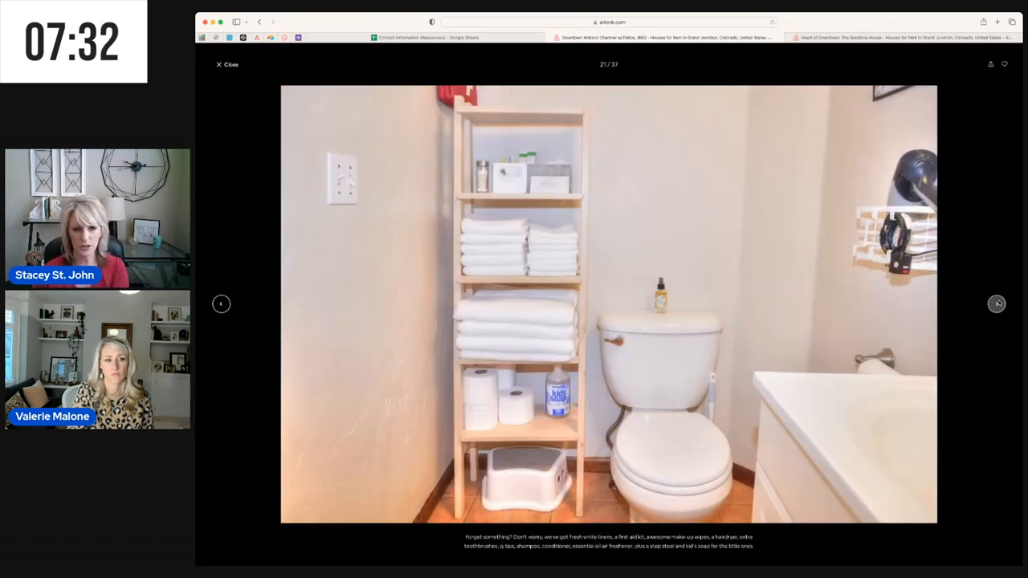
Step: View the bathtub, shelf and dining room photos, then return to the photo grid
{"action": "left_click", "coordinate": [997, 304]}
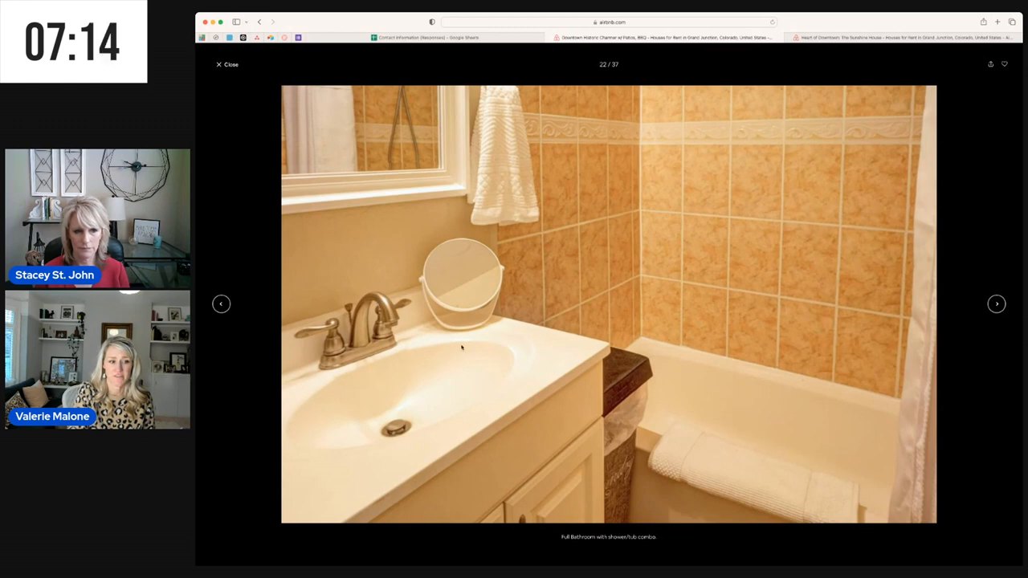
{"action": "left_click", "coordinate": [221, 303]}
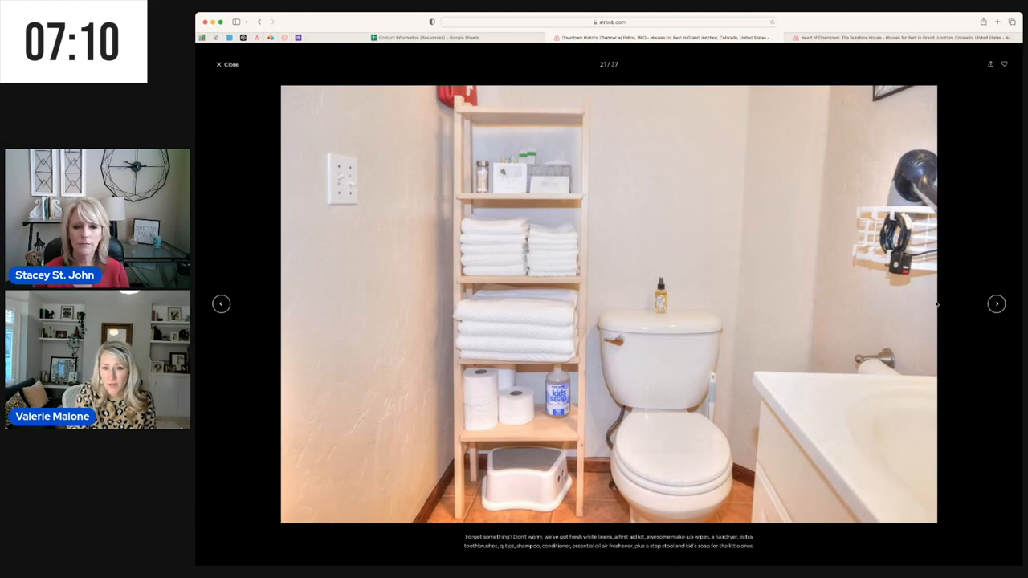
{"action": "left_click", "coordinate": [996, 303]}
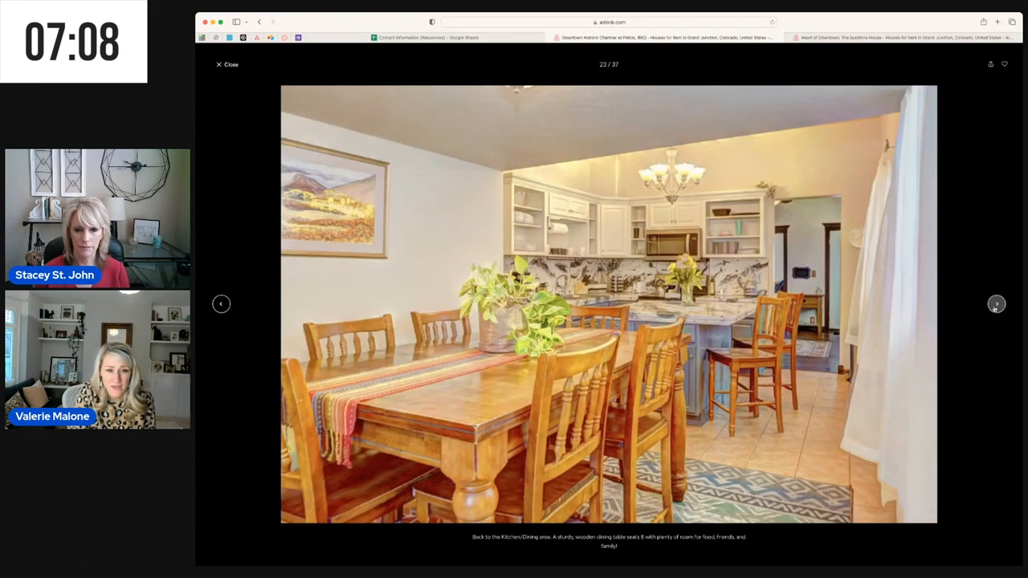
{"action": "left_click", "coordinate": [229, 64]}
{"action": "scroll", "coordinate": [610, 300], "scroll_direction": "up", "scroll_amount": 1}
{"action": "scroll", "coordinate": [611, 301], "scroll_direction": "up", "scroll_amount": 3}
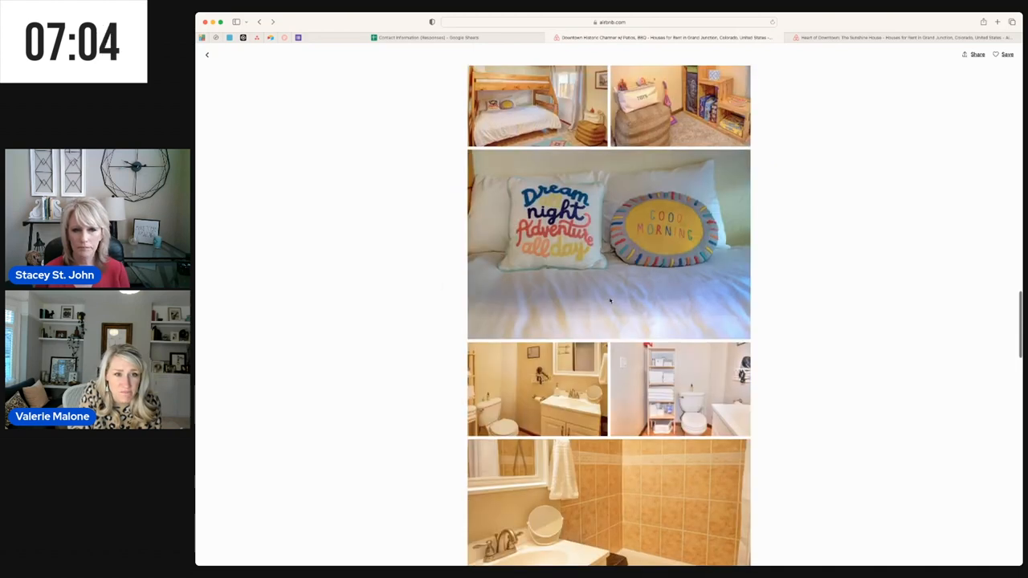
{"action": "scroll", "coordinate": [610, 300], "scroll_direction": "up", "scroll_amount": 3}
{"action": "scroll", "coordinate": [611, 300], "scroll_direction": "up", "scroll_amount": 3}
{"action": "scroll", "coordinate": [611, 301], "scroll_direction": "up", "scroll_amount": 3}
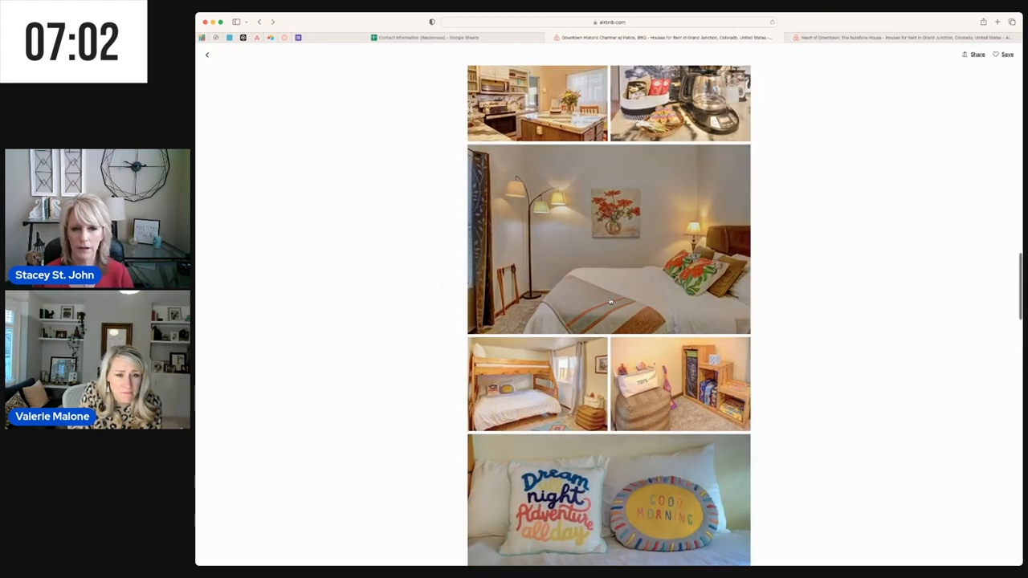
{"action": "scroll", "coordinate": [610, 301], "scroll_direction": "up", "scroll_amount": 2}
{"action": "scroll", "coordinate": [610, 301], "scroll_direction": "up", "scroll_amount": 3}
{"action": "scroll", "coordinate": [611, 301], "scroll_direction": "up", "scroll_amount": 2}
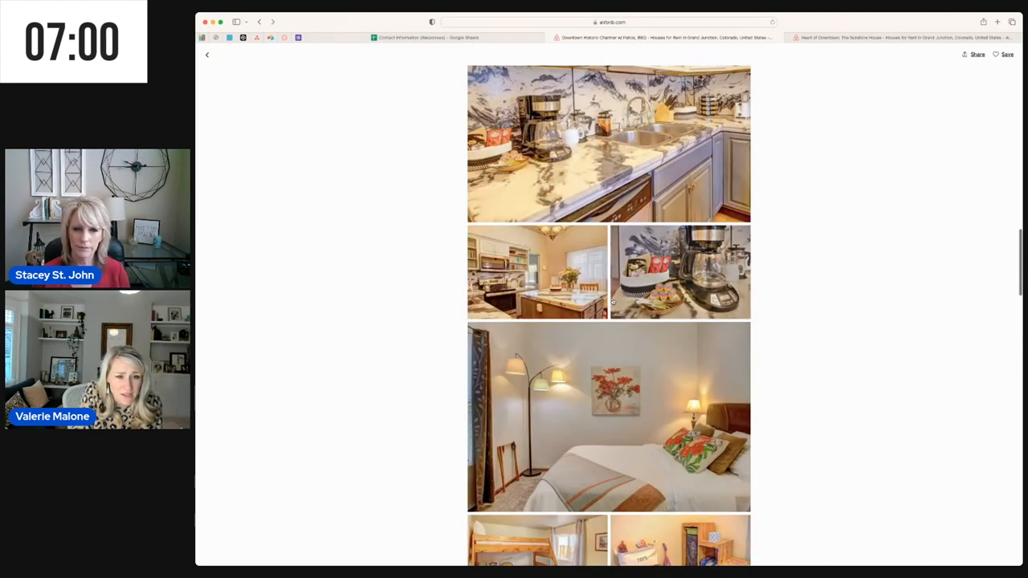
{"action": "scroll", "coordinate": [611, 310], "scroll_direction": "up", "scroll_amount": 3}
{"action": "scroll", "coordinate": [611, 311], "scroll_direction": "up", "scroll_amount": 3}
{"action": "scroll", "coordinate": [611, 310], "scroll_direction": "up", "scroll_amount": 3}
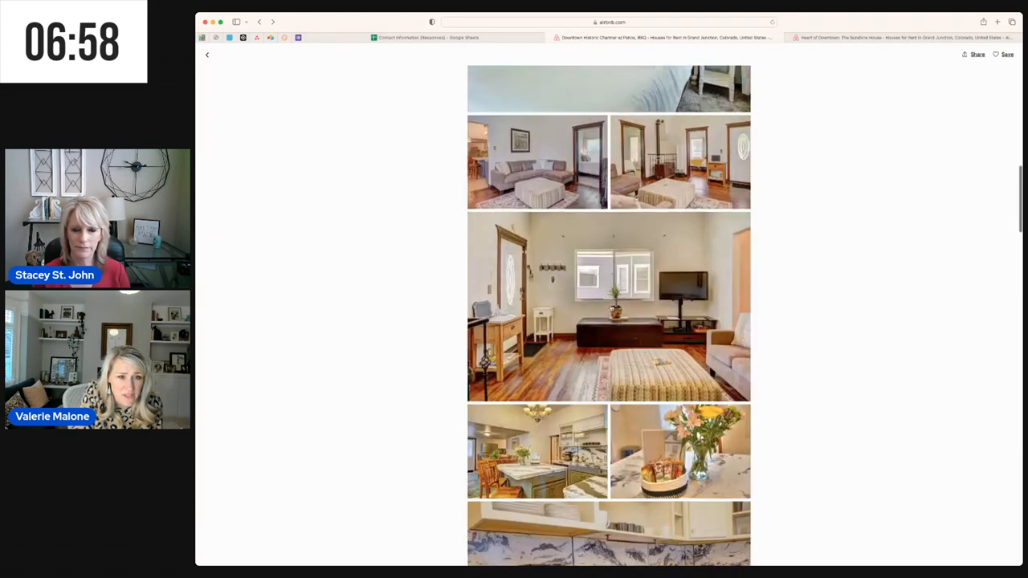
{"action": "scroll", "coordinate": [611, 310], "scroll_direction": "up", "scroll_amount": 3}
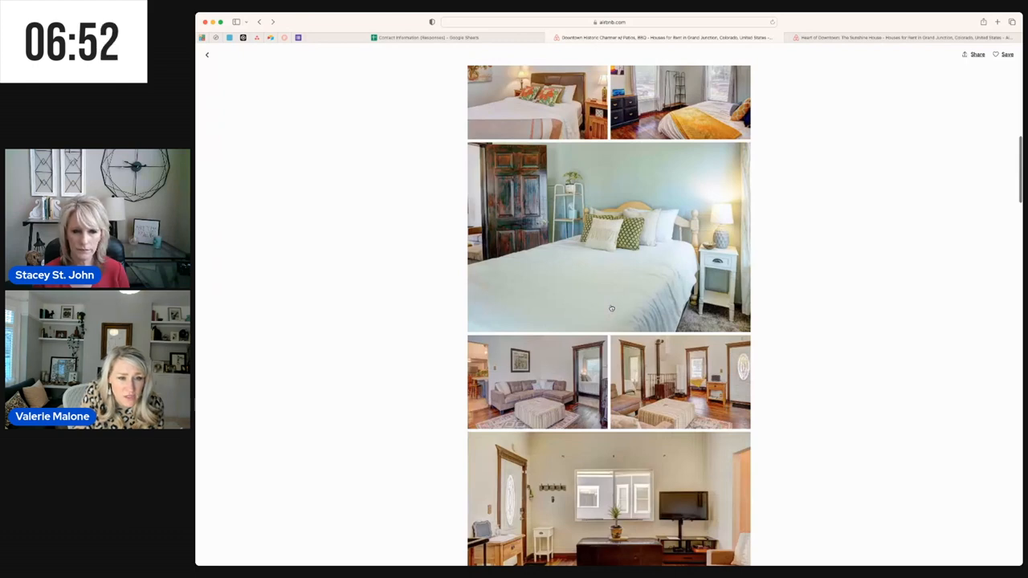
Step: Enlarge the backyard patio photo with the fire pit, photo 28 of 37
{"action": "left_click", "coordinate": [611, 309]}
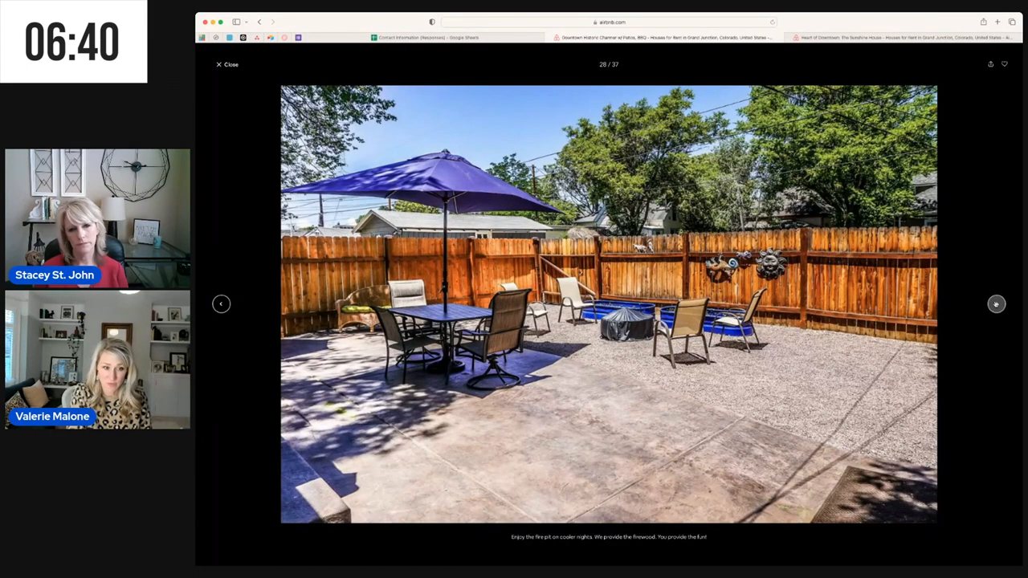
Step: Page from the backyard photos through the front porch seating to the shaded front entrance, photo 33
{"action": "left_click", "coordinate": [996, 303]}
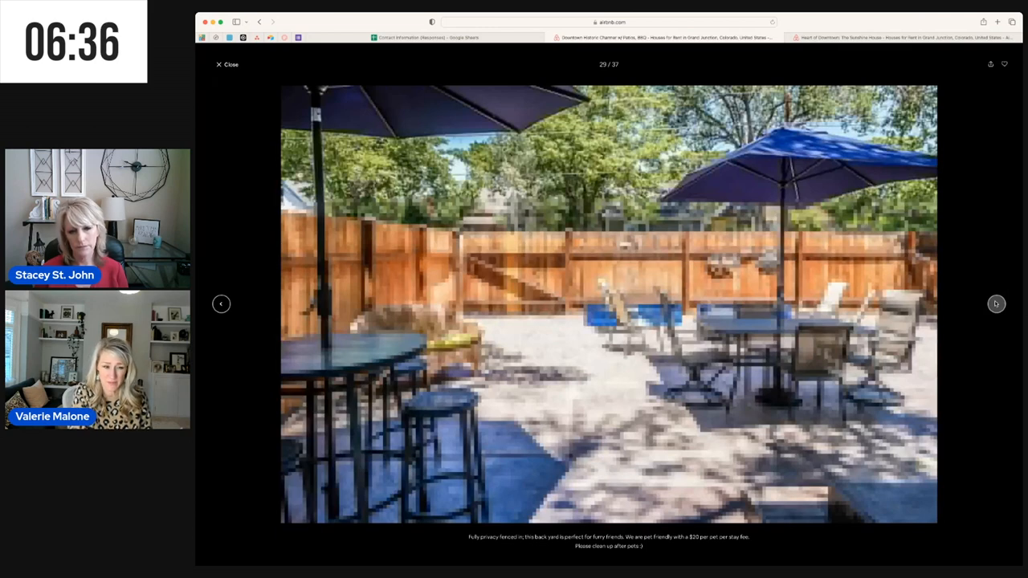
{"action": "left_click", "coordinate": [996, 304]}
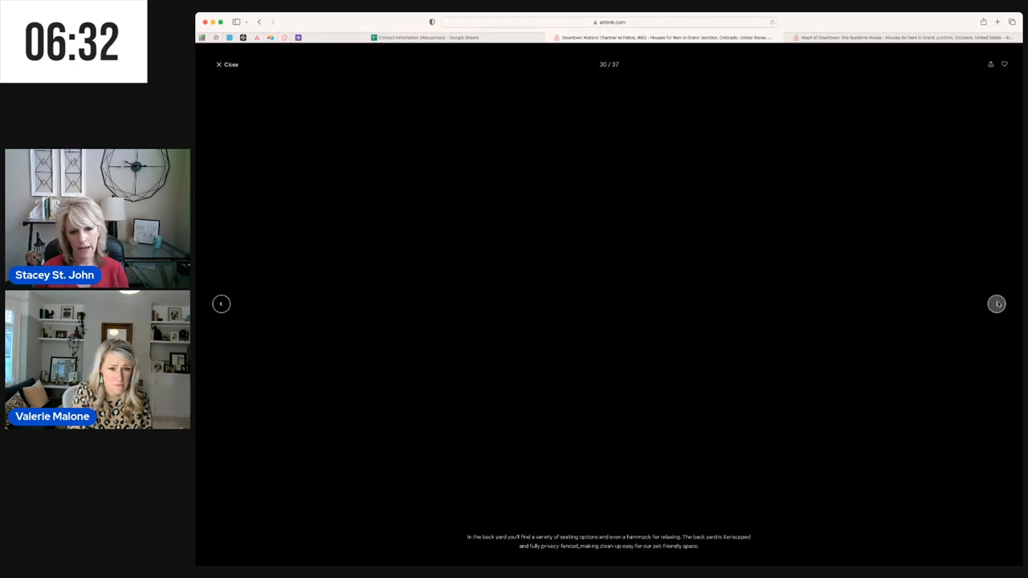
{"action": "left_click", "coordinate": [997, 304]}
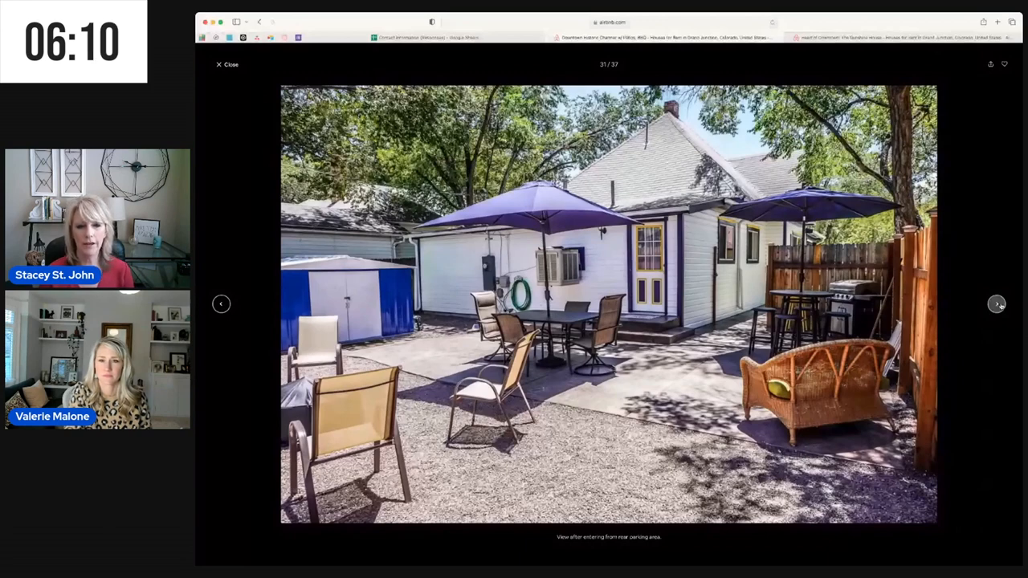
{"action": "left_click", "coordinate": [997, 304]}
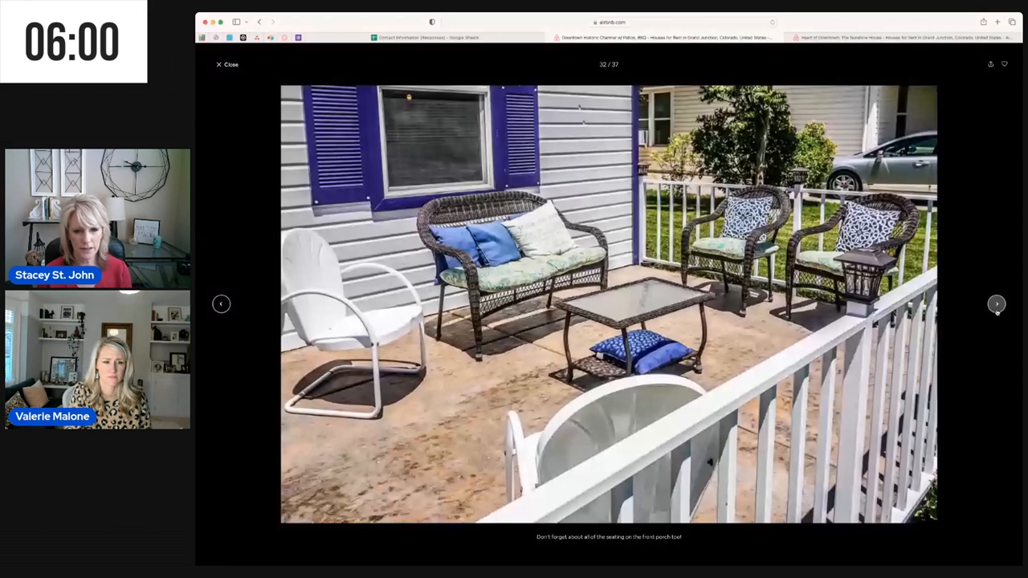
{"action": "left_click", "coordinate": [997, 307]}
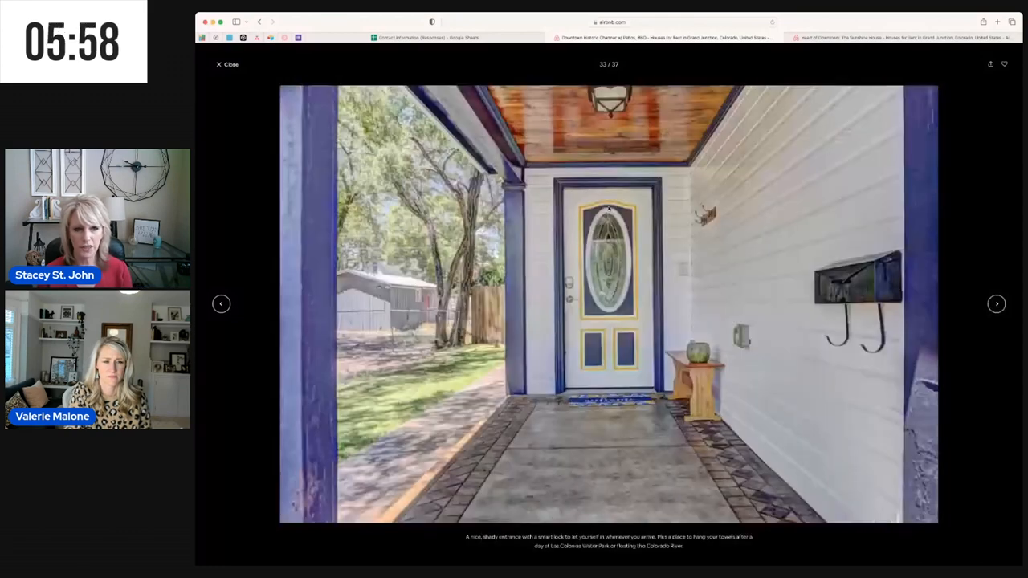
Step: Advance to photo 34, the house's purple-trimmed front exterior
{"action": "left_click", "coordinate": [997, 303]}
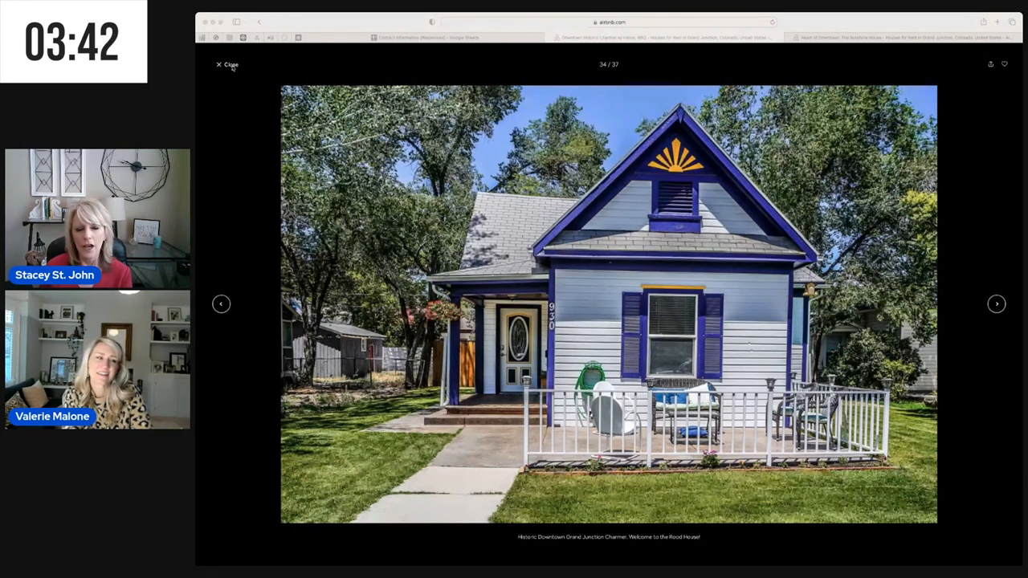
Step: Leave the full-screen photos and view the Sunshine House photo tour enlarged for easier reading
{"action": "left_click", "coordinate": [231, 64]}
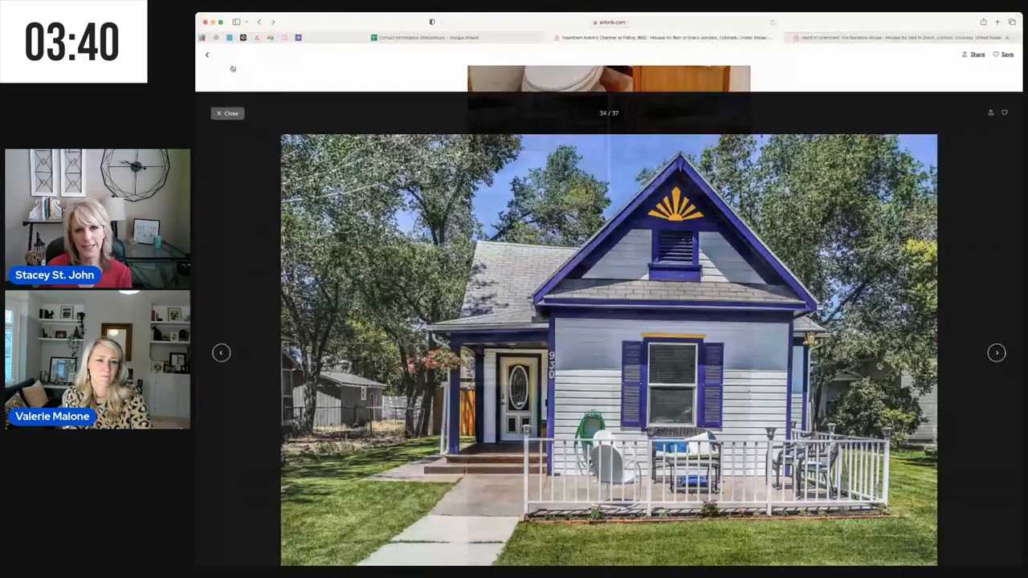
{"action": "scroll", "coordinate": [553, 240], "scroll_direction": "up", "scroll_amount": 3}
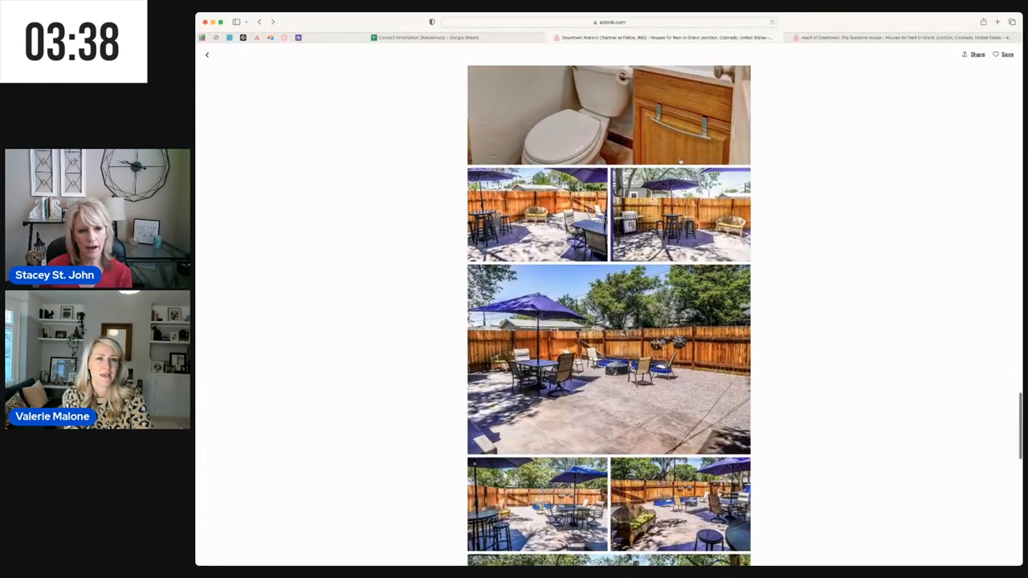
{"action": "left_click", "coordinate": [864, 37]}
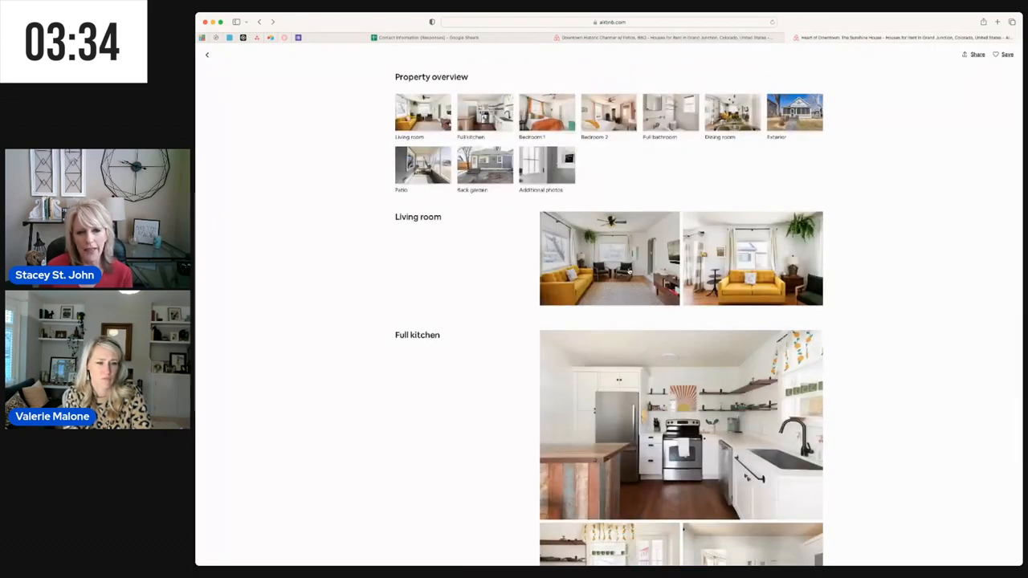
{"action": "scroll", "coordinate": [693, 258], "scroll_direction": "down", "scroll_amount": 4}
{"action": "scroll", "coordinate": [693, 258], "scroll_direction": "down", "scroll_amount": 3}
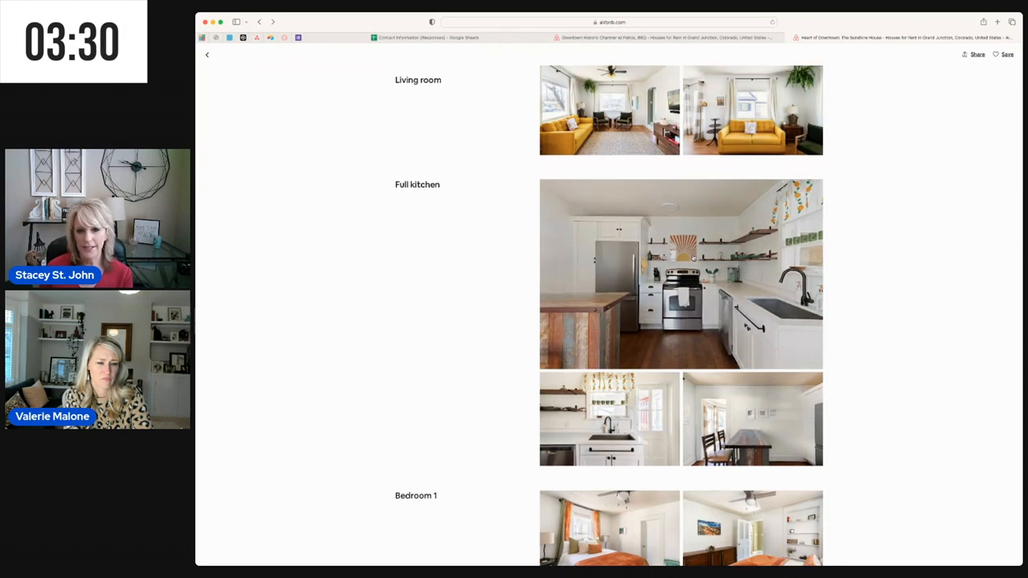
{"action": "scroll", "coordinate": [693, 258], "scroll_direction": "down", "scroll_amount": 2}
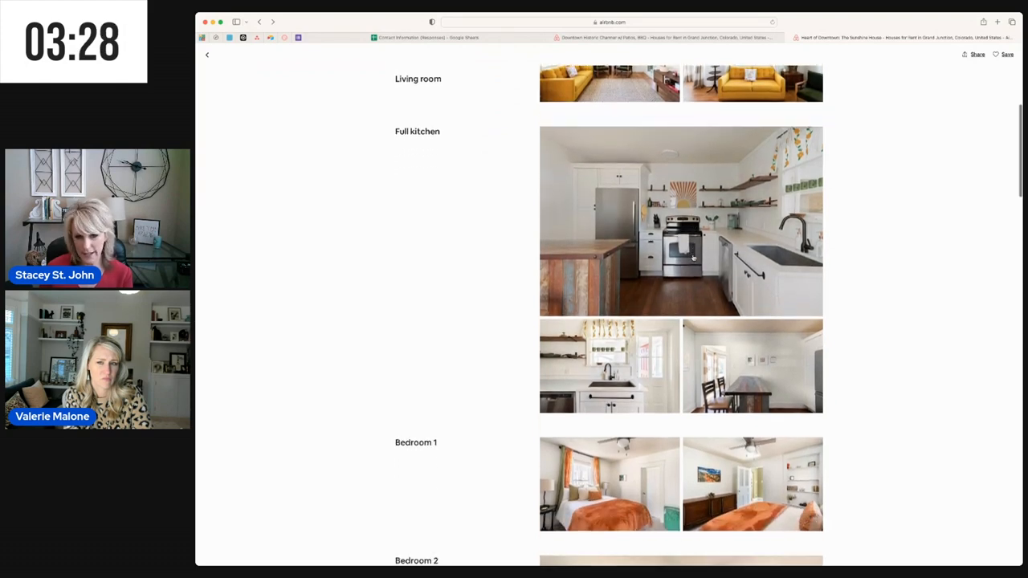
{"action": "scroll", "coordinate": [694, 258], "scroll_direction": "down", "scroll_amount": 3}
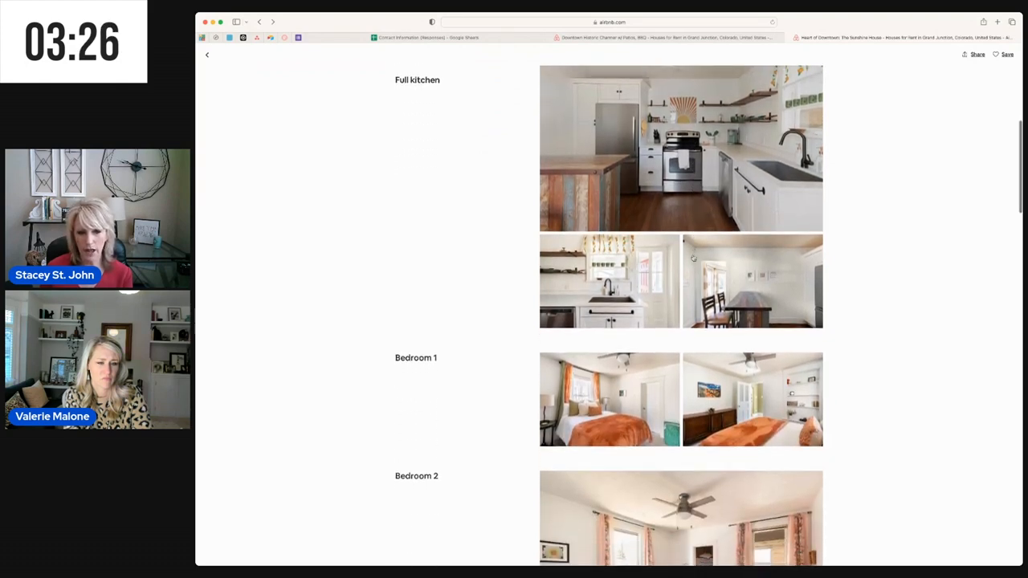
{"action": "scroll", "coordinate": [693, 258], "scroll_direction": "down", "scroll_amount": 2}
{"action": "scroll", "coordinate": [694, 258], "scroll_direction": "down", "scroll_amount": 3}
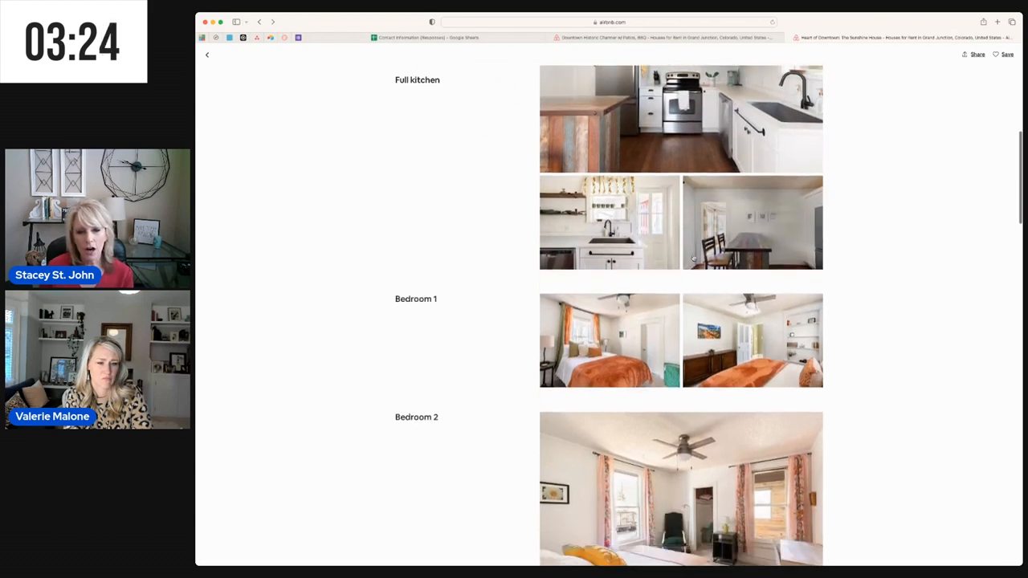
{"action": "scroll", "coordinate": [694, 258], "scroll_direction": "down", "scroll_amount": 2}
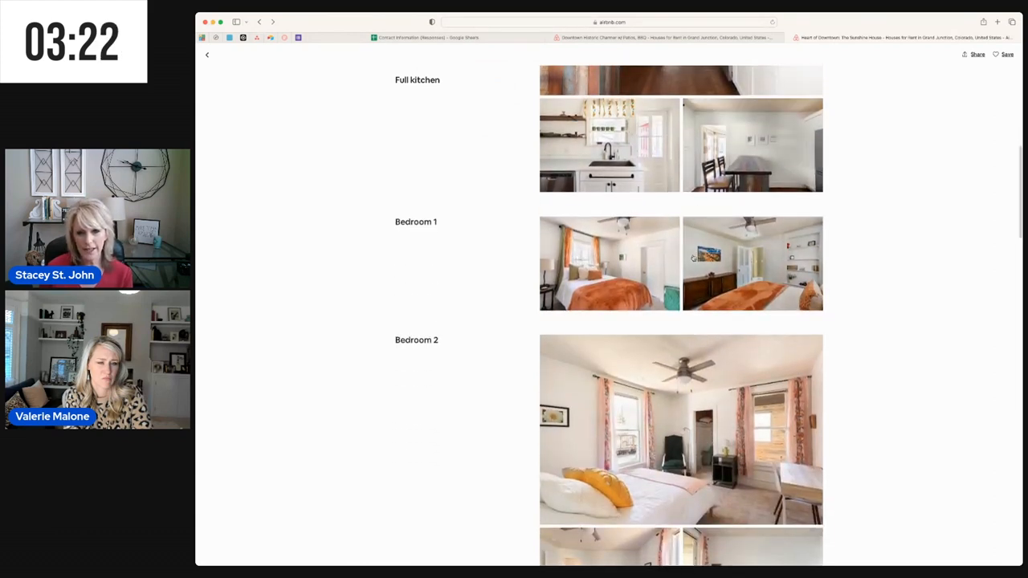
{"action": "scroll", "coordinate": [694, 258], "scroll_direction": "down", "scroll_amount": 2}
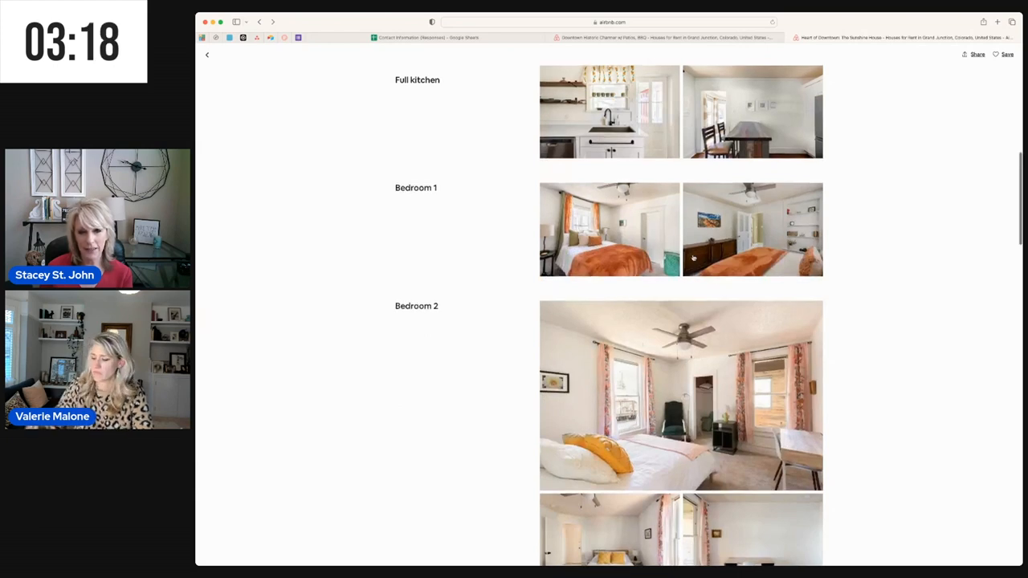
{"action": "key", "text": "super+plus"}
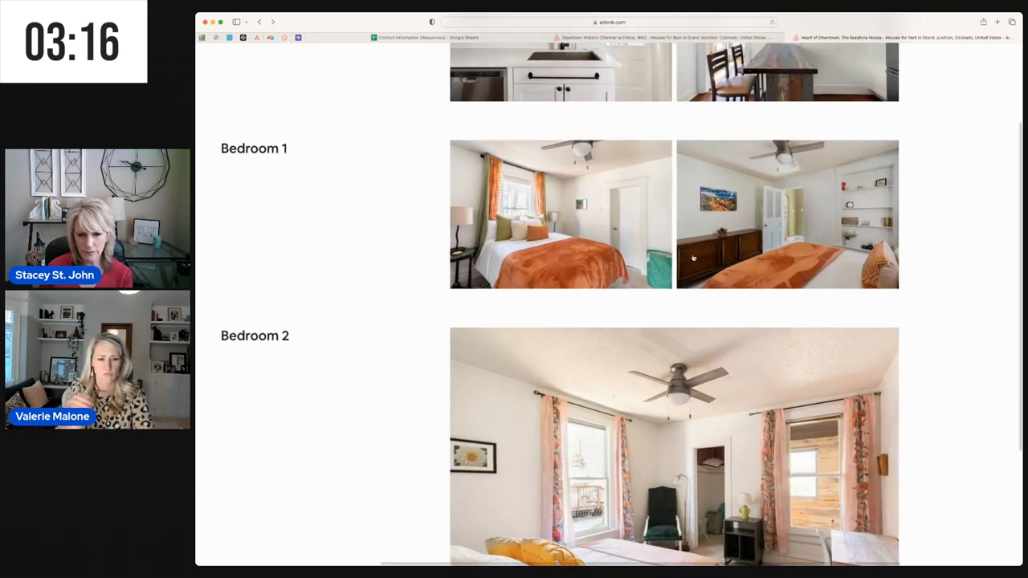
{"action": "scroll", "coordinate": [693, 258], "scroll_direction": "down", "scroll_amount": 5}
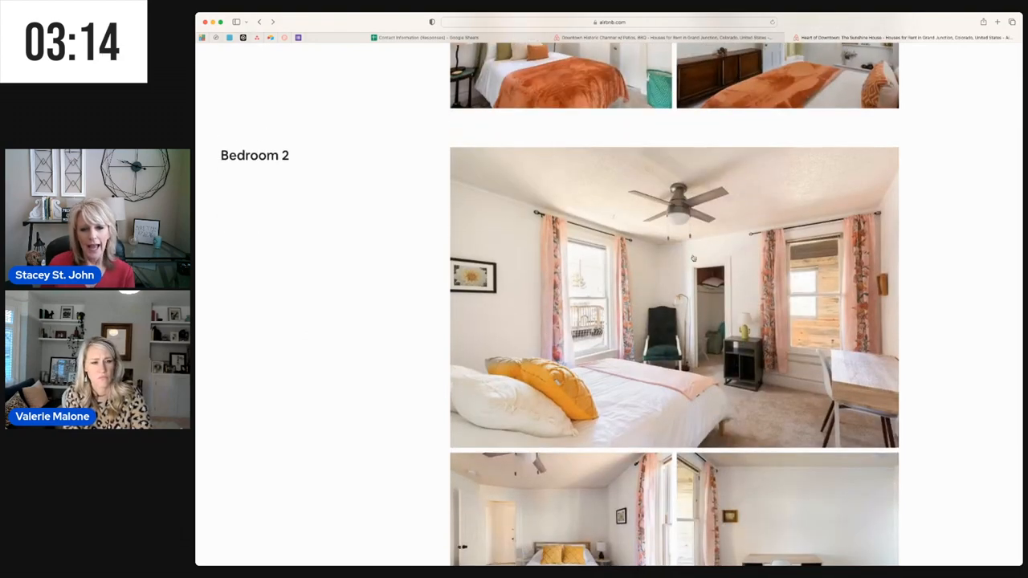
{"action": "scroll", "coordinate": [694, 258], "scroll_direction": "down", "scroll_amount": 5}
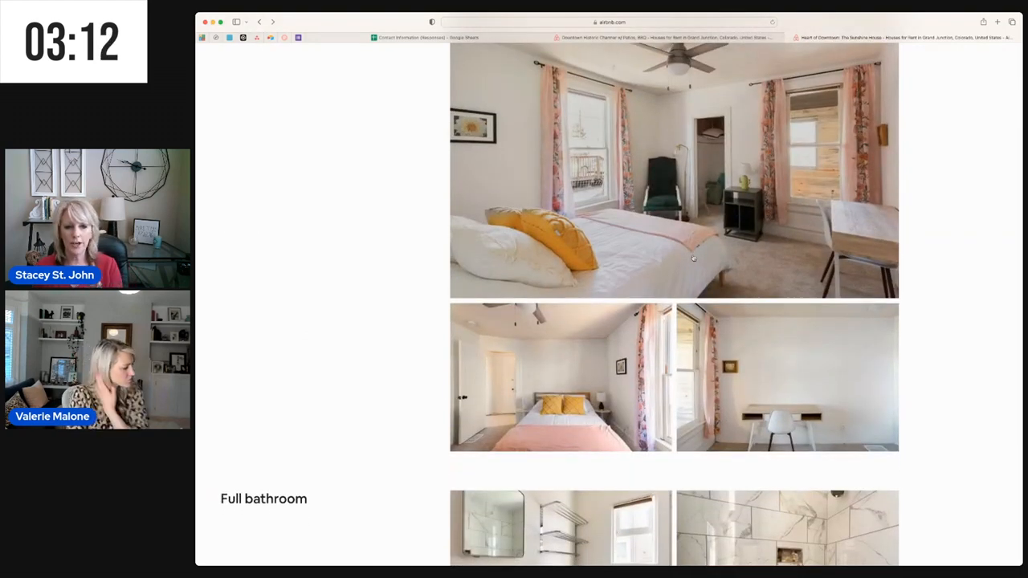
{"action": "scroll", "coordinate": [693, 257], "scroll_direction": "down", "scroll_amount": 4}
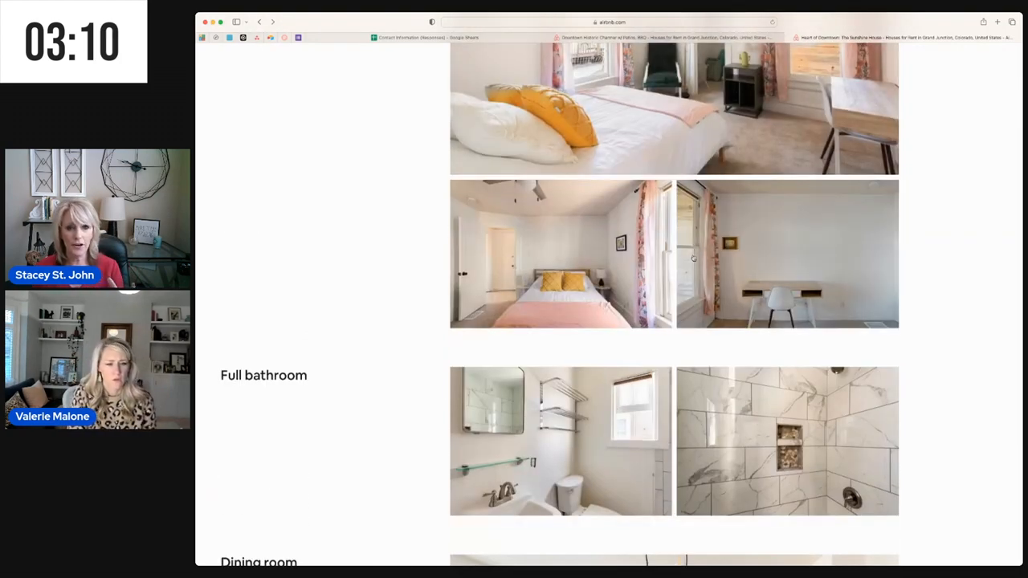
{"action": "scroll", "coordinate": [694, 258], "scroll_direction": "down", "scroll_amount": 3}
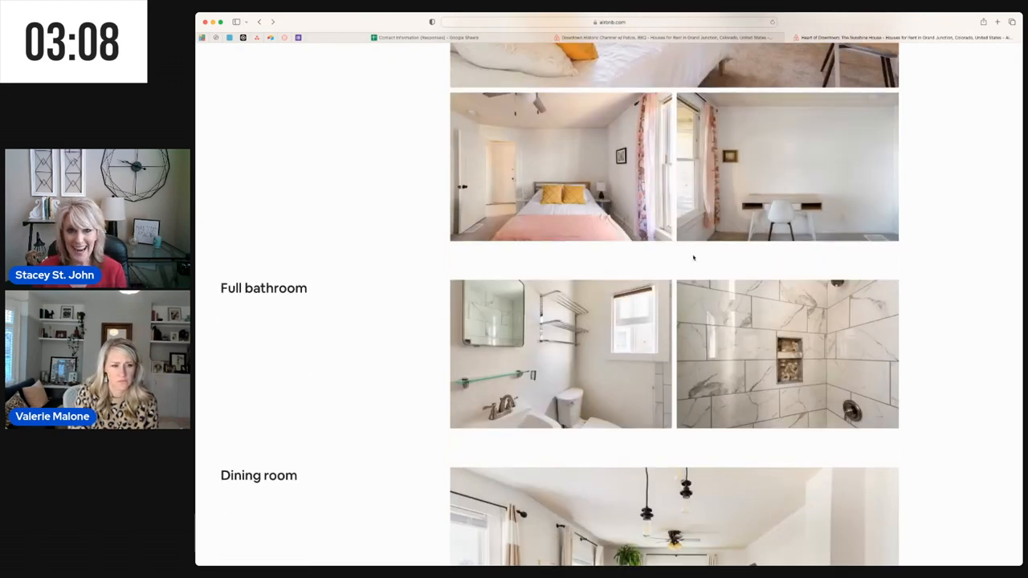
{"action": "scroll", "coordinate": [693, 258], "scroll_direction": "down", "scroll_amount": 5}
{"action": "scroll", "coordinate": [694, 258], "scroll_direction": "down", "scroll_amount": 5}
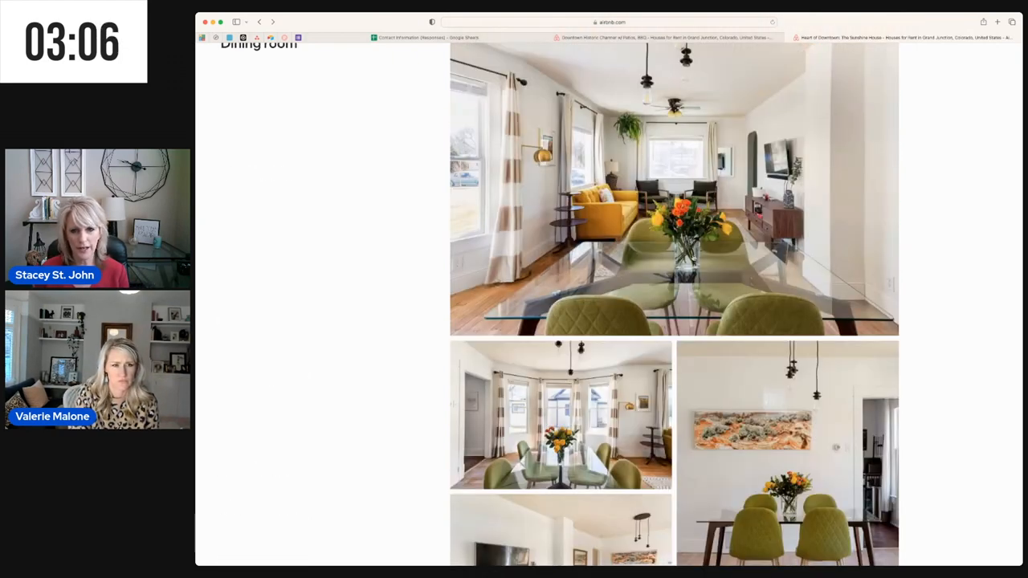
{"action": "scroll", "coordinate": [693, 257], "scroll_direction": "up", "scroll_amount": 3}
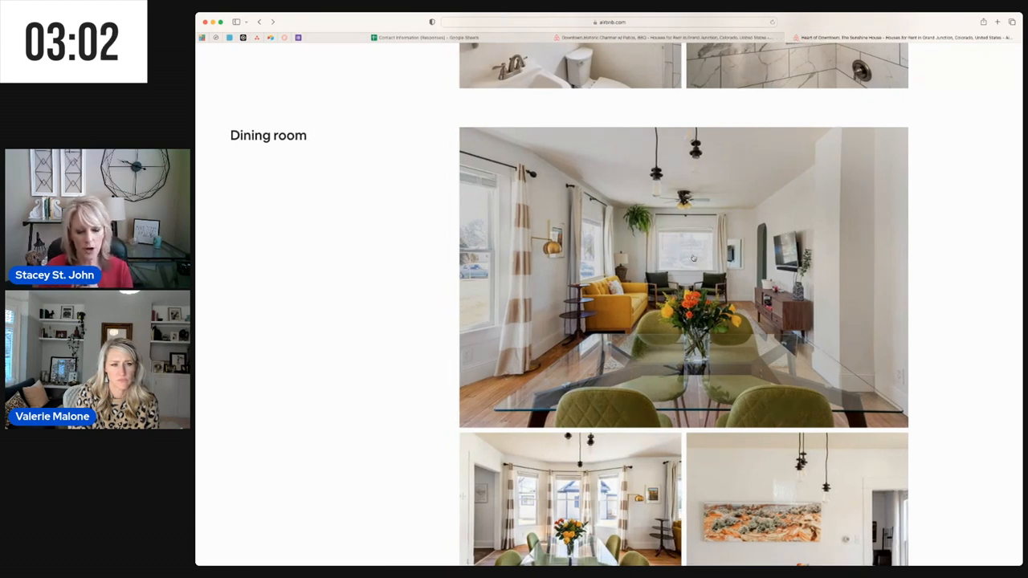
{"action": "scroll", "coordinate": [694, 258], "scroll_direction": "down", "scroll_amount": 1}
{"action": "scroll", "coordinate": [693, 258], "scroll_direction": "down", "scroll_amount": 1}
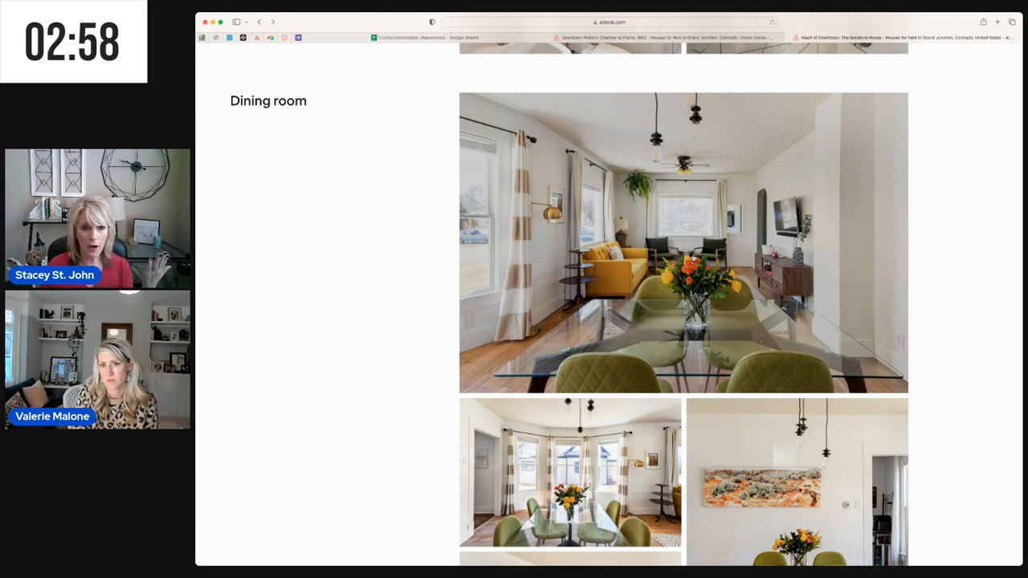
{"action": "scroll", "coordinate": [693, 258], "scroll_direction": "down", "scroll_amount": 2}
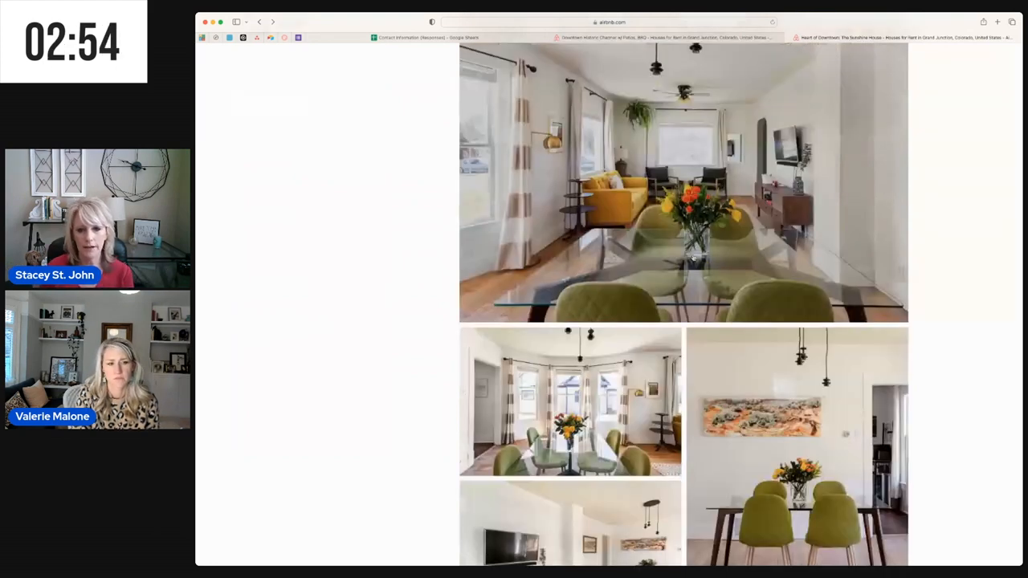
{"action": "scroll", "coordinate": [693, 258], "scroll_direction": "down", "scroll_amount": 4}
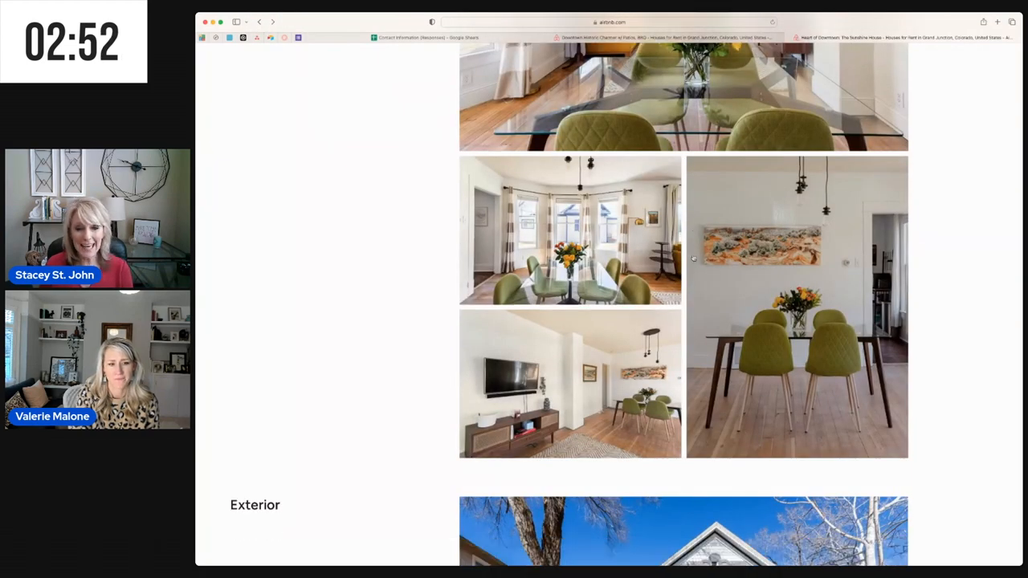
{"action": "scroll", "coordinate": [693, 258], "scroll_direction": "down", "scroll_amount": 3}
{"action": "scroll", "coordinate": [693, 258], "scroll_direction": "down", "scroll_amount": 3}
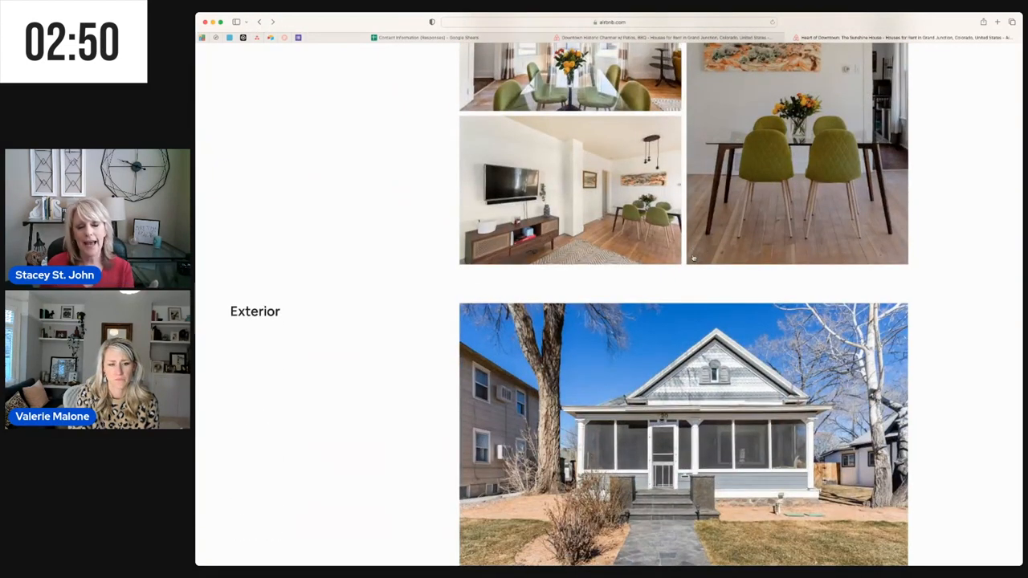
{"action": "scroll", "coordinate": [693, 258], "scroll_direction": "down", "scroll_amount": 2}
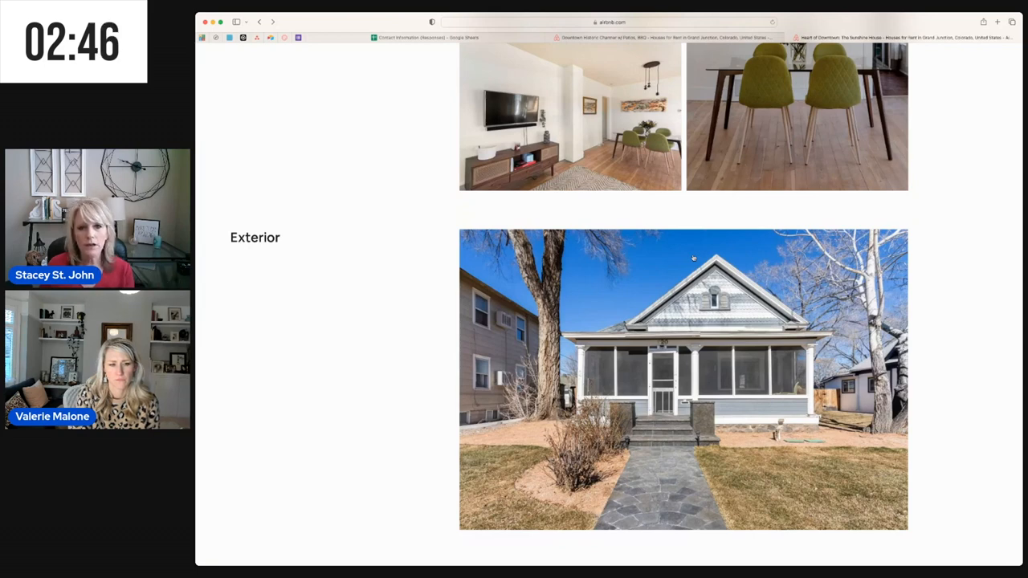
{"action": "scroll", "coordinate": [694, 258], "scroll_direction": "down", "scroll_amount": 10}
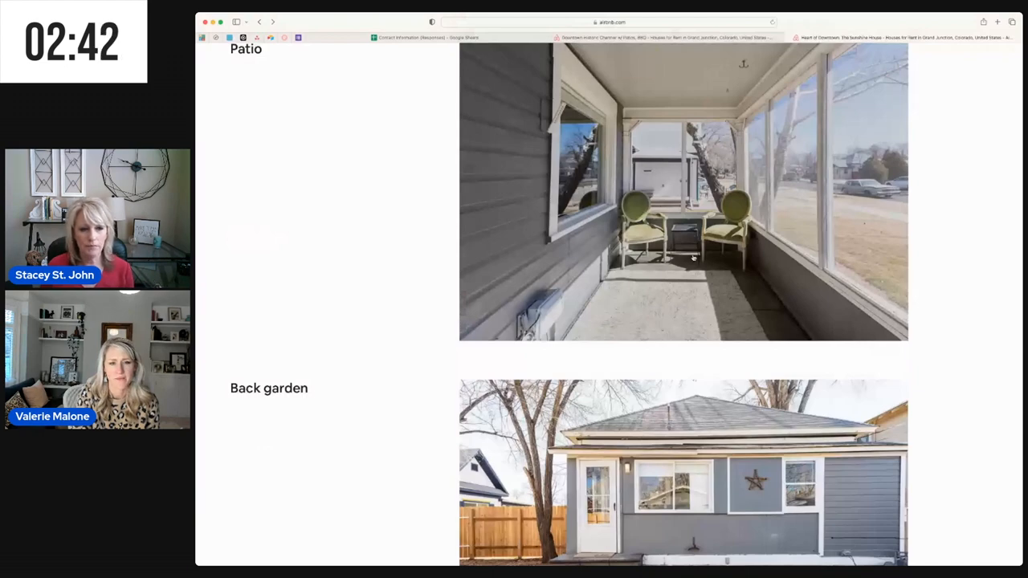
{"action": "scroll", "coordinate": [694, 258], "scroll_direction": "up", "scroll_amount": 10}
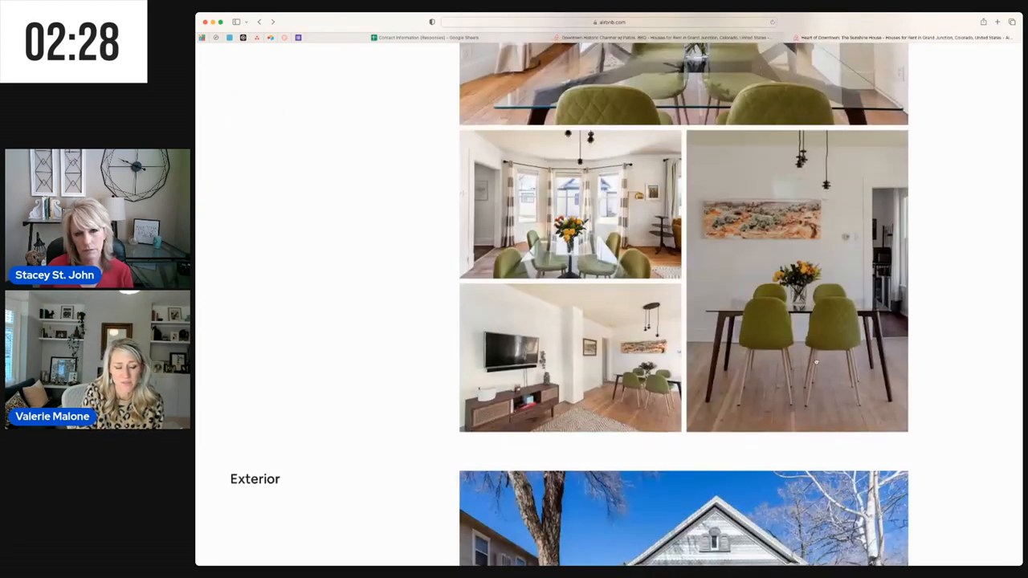
{"action": "scroll", "coordinate": [683, 321], "scroll_direction": "down", "scroll_amount": 3}
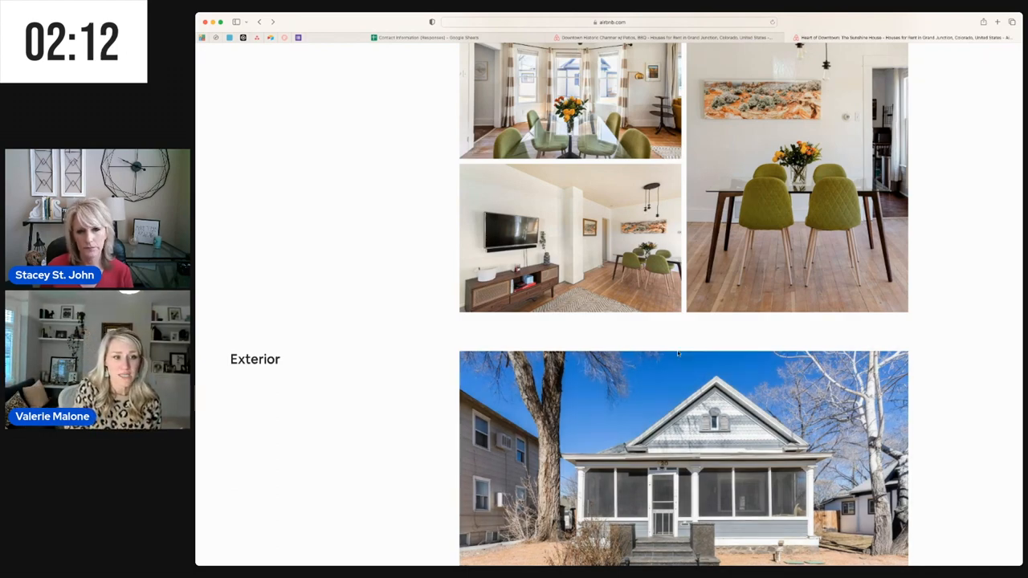
{"action": "scroll", "coordinate": [679, 354], "scroll_direction": "down", "scroll_amount": 2}
{"action": "scroll", "coordinate": [679, 354], "scroll_direction": "down", "scroll_amount": 2}
{"action": "scroll", "coordinate": [679, 353], "scroll_direction": "down", "scroll_amount": 3}
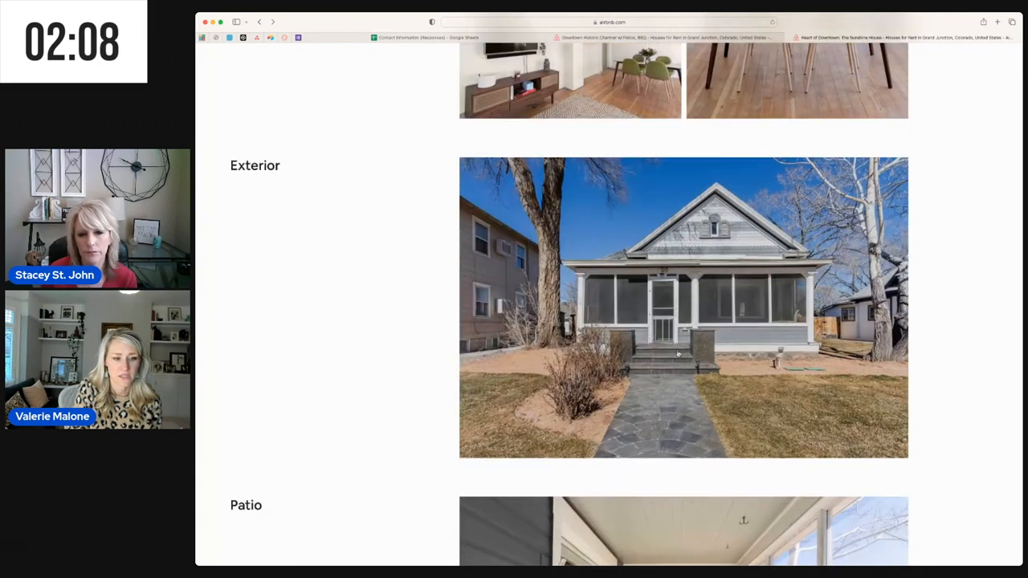
{"action": "scroll", "coordinate": [679, 353], "scroll_direction": "down", "scroll_amount": 10}
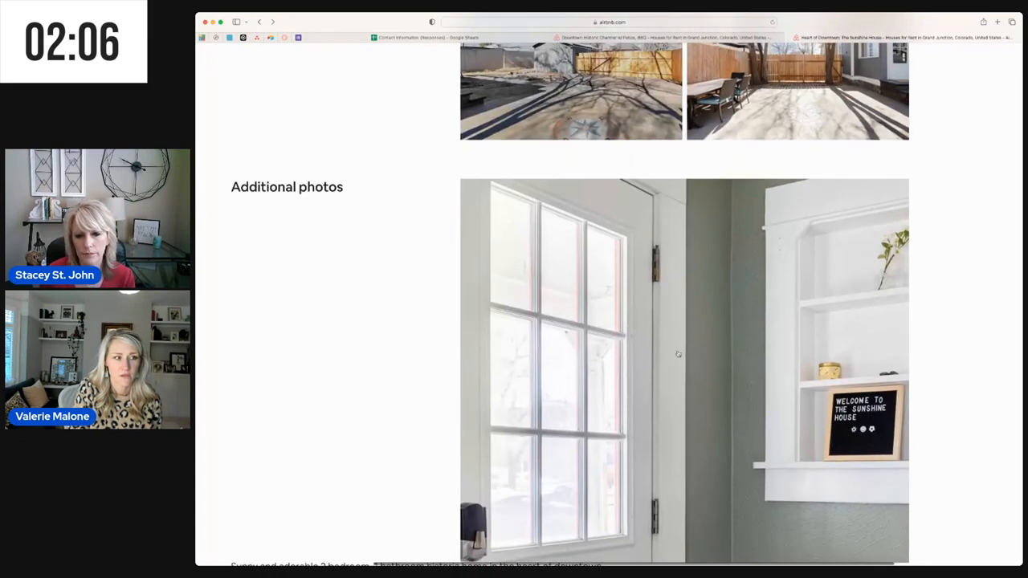
{"action": "scroll", "coordinate": [679, 354], "scroll_direction": "down", "scroll_amount": 2}
{"action": "scroll", "coordinate": [679, 353], "scroll_direction": "down", "scroll_amount": 2}
{"action": "scroll", "coordinate": [679, 353], "scroll_direction": "down", "scroll_amount": 3}
{"action": "scroll", "coordinate": [627, 241], "scroll_direction": "down", "scroll_amount": 3}
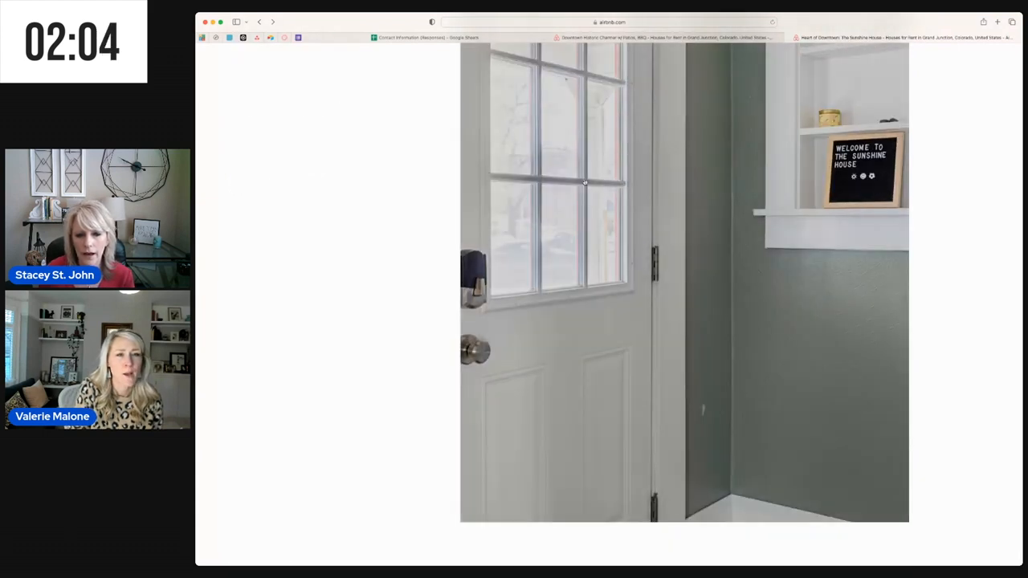
Step: Switch from the Sunshine House tour to the Historic Charmer's backyard patio photo grid
{"action": "key", "text": "Escape"}
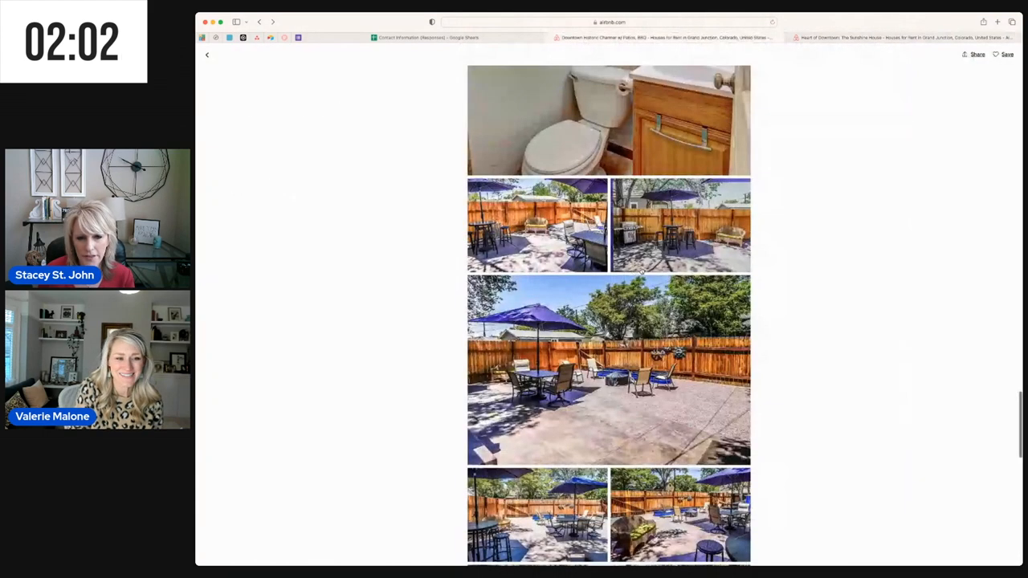
Step: Return to the Historic Charmer listing page, highlight its title and adjust the zoom for reading the overview
{"action": "left_click", "coordinate": [210, 56]}
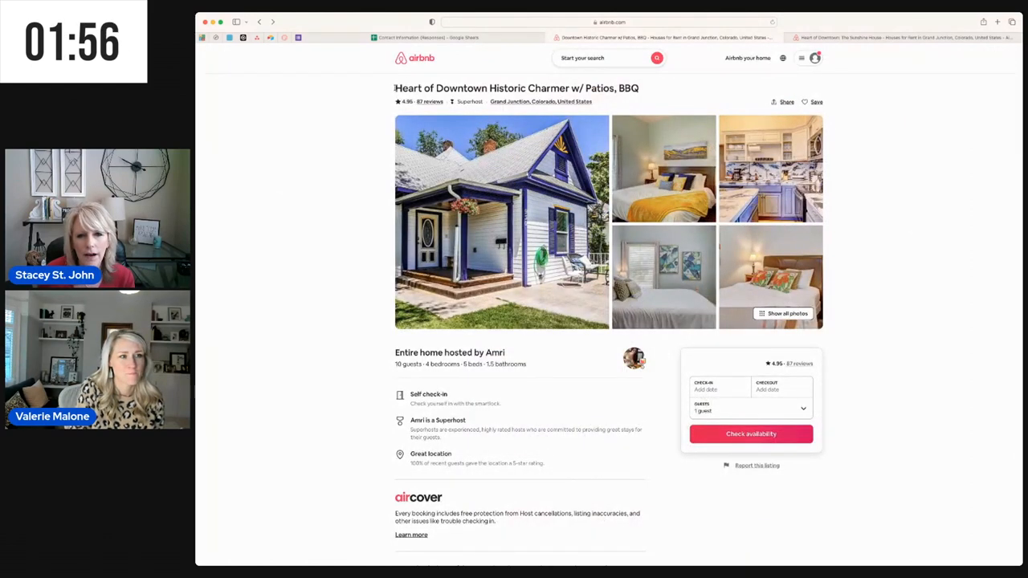
{"action": "left_click_drag", "start_coordinate": [394, 87], "coordinate": [640, 88]}
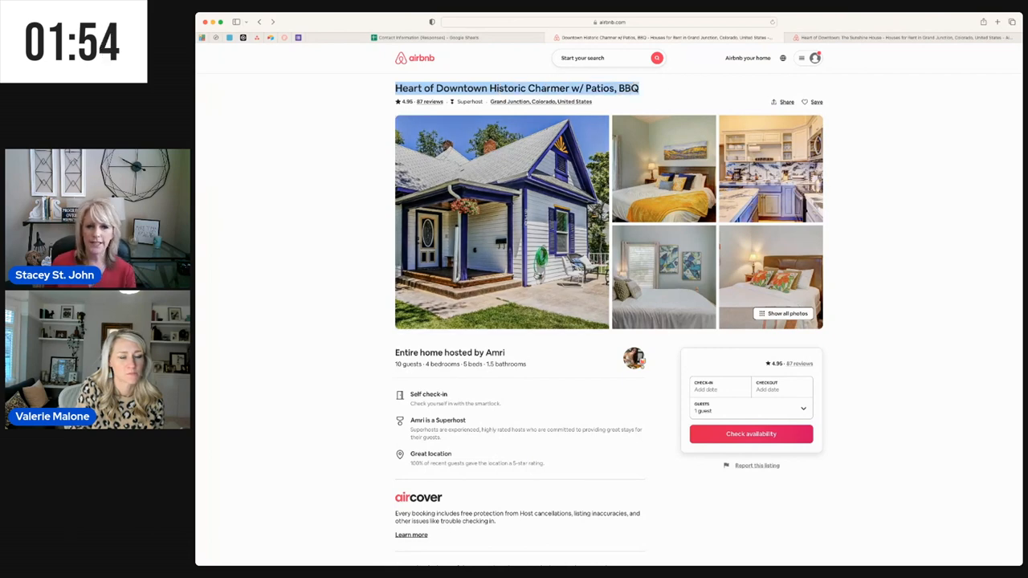
{"action": "key", "text": "ctrl+plus"}
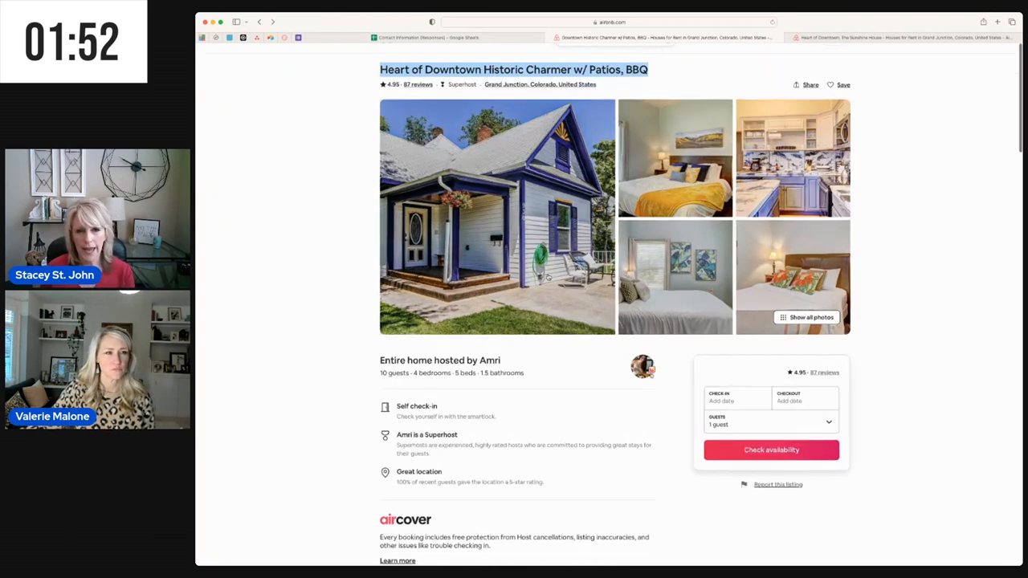
{"action": "key", "text": "ctrl+plus"}
{"action": "scroll", "coordinate": [548, 278], "scroll_direction": "up", "scroll_amount": 3}
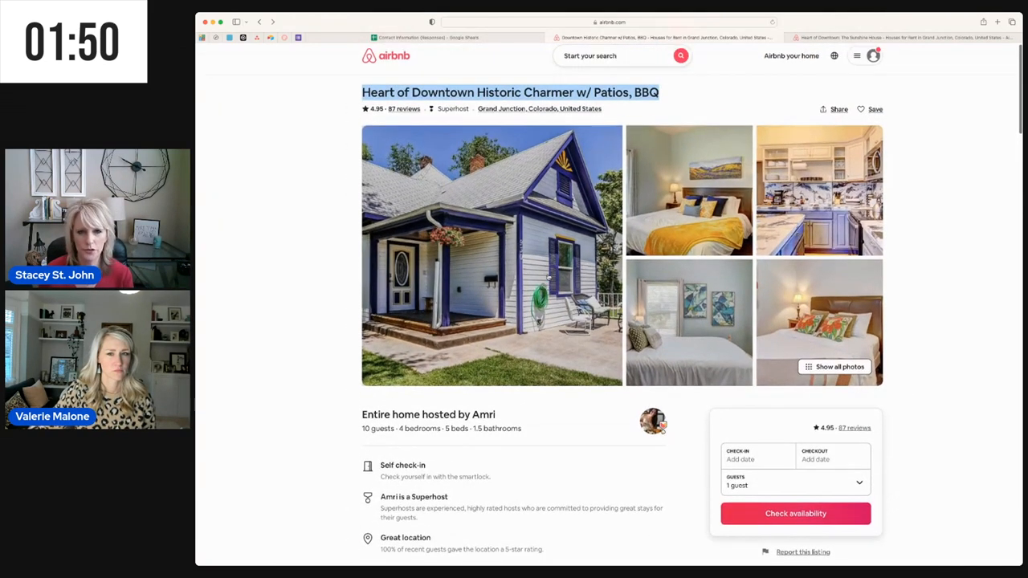
{"action": "key", "text": "super+plus"}
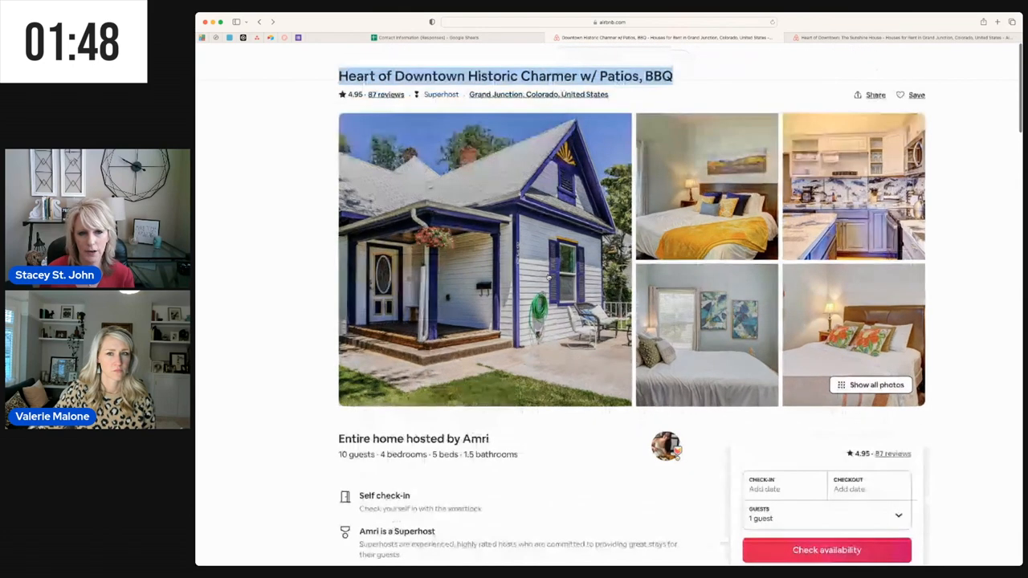
{"action": "key", "text": "super+minus"}
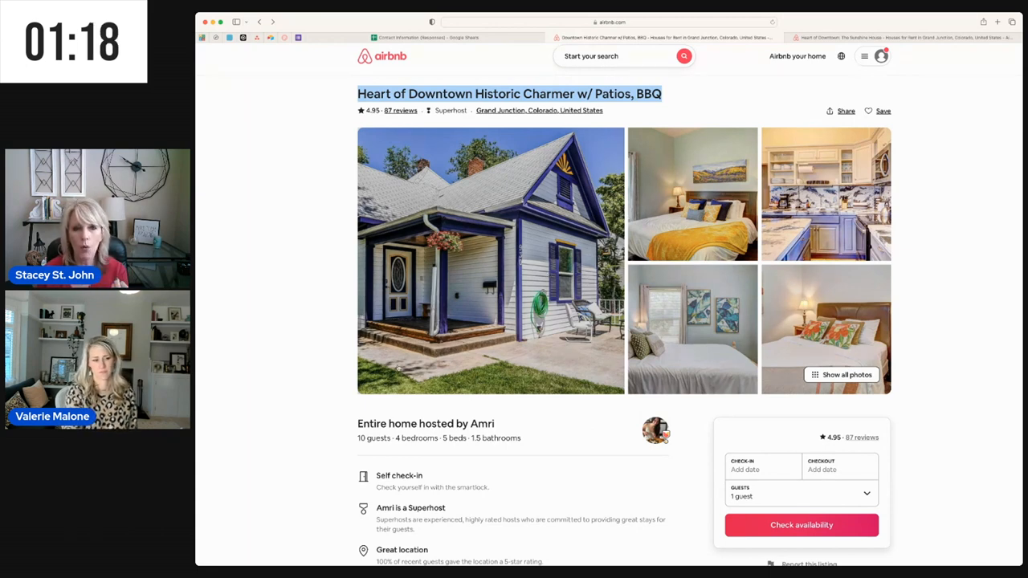
{"action": "scroll", "coordinate": [504, 366], "scroll_direction": "down", "scroll_amount": 2}
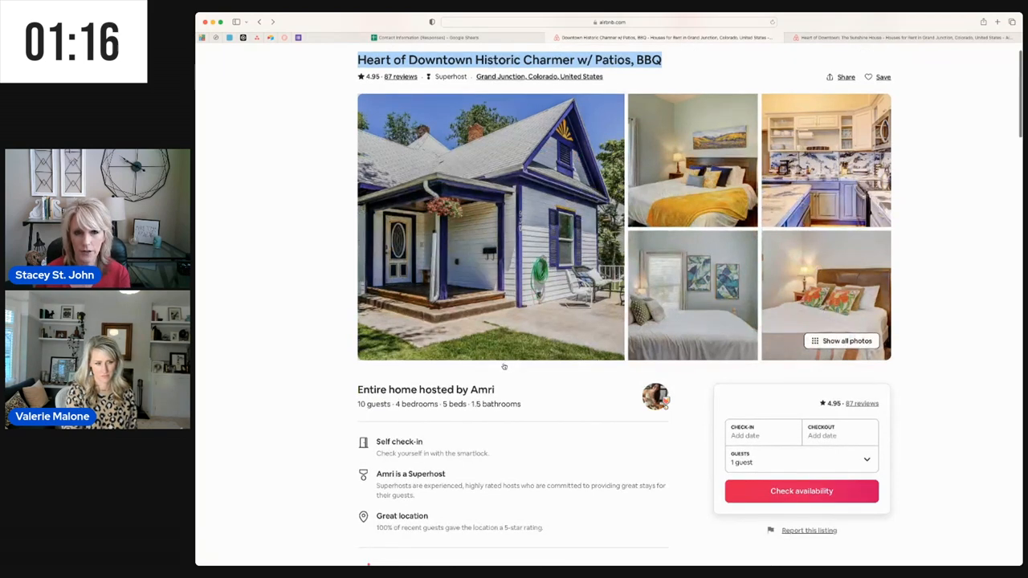
{"action": "scroll", "coordinate": [505, 367], "scroll_direction": "down", "scroll_amount": 2}
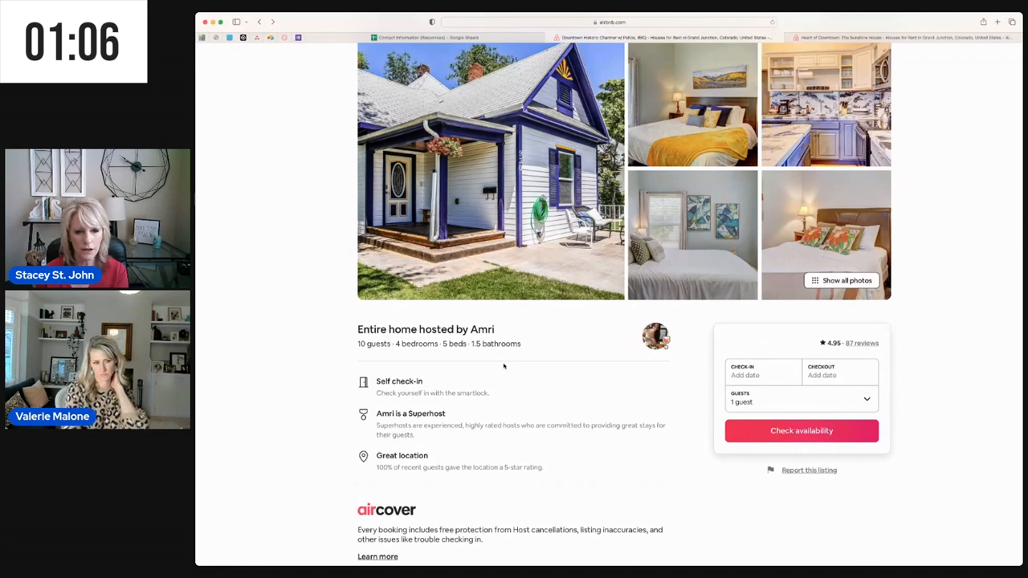
{"action": "scroll", "coordinate": [504, 367], "scroll_direction": "up", "scroll_amount": 2}
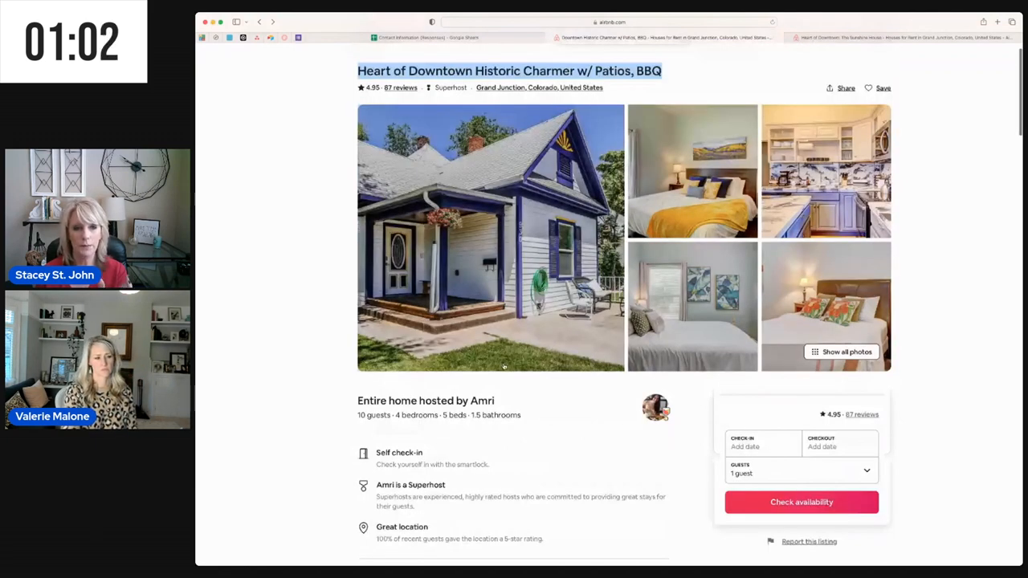
{"action": "scroll", "coordinate": [505, 367], "scroll_direction": "down", "scroll_amount": 3}
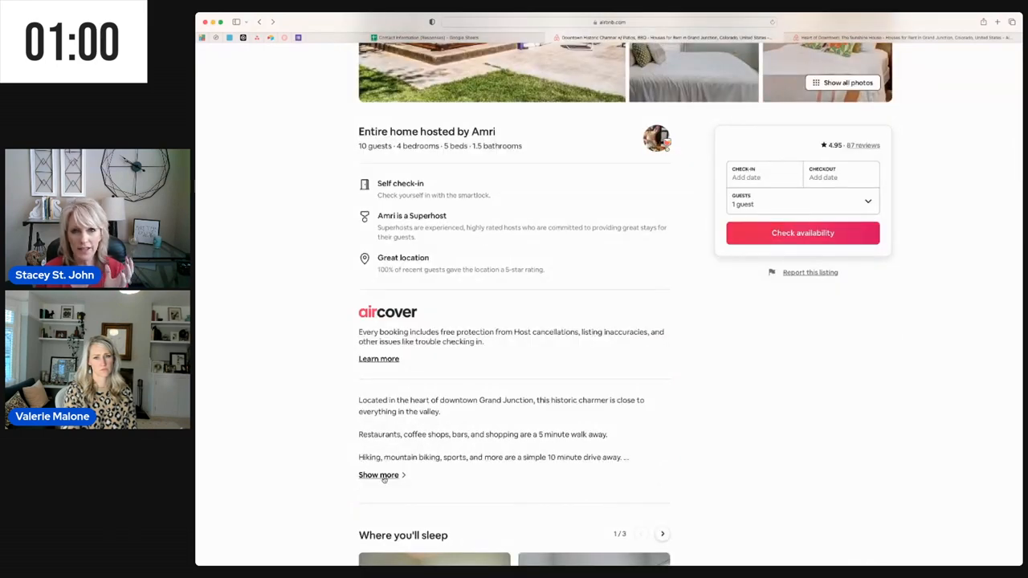
Step: Read the Historic Charmer's full About this space description via Show more, then close it
{"action": "left_click", "coordinate": [379, 474]}
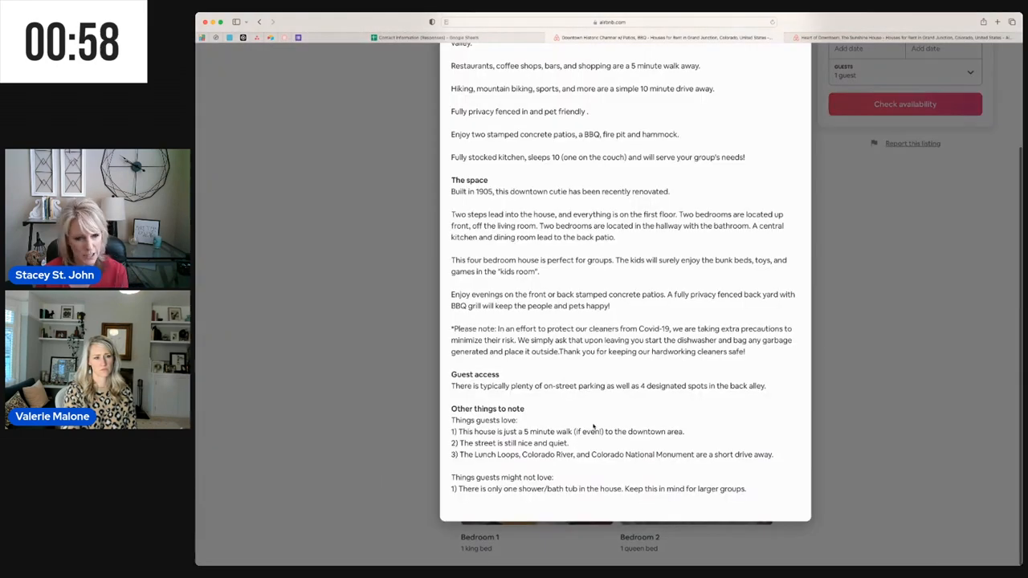
{"action": "scroll", "coordinate": [594, 427], "scroll_direction": "up", "scroll_amount": 3}
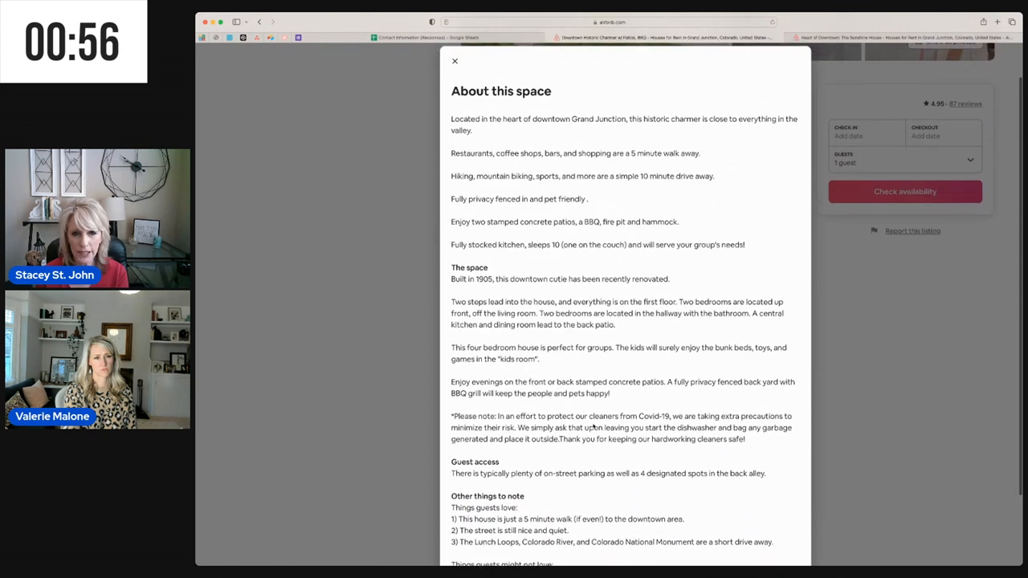
{"action": "scroll", "coordinate": [595, 428], "scroll_direction": "down", "scroll_amount": 1}
{"action": "scroll", "coordinate": [595, 427], "scroll_direction": "down", "scroll_amount": 1}
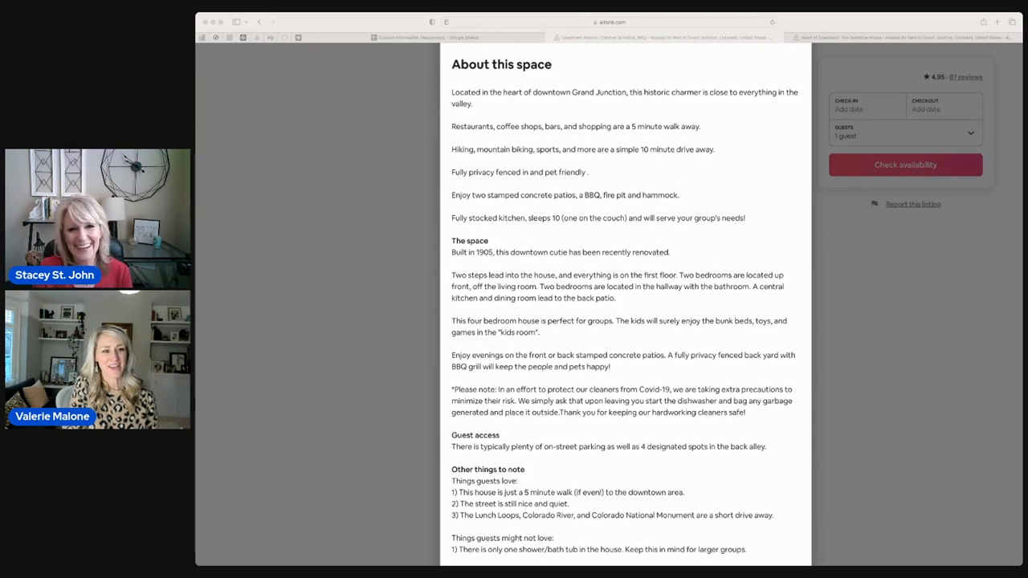
{"action": "left_click", "coordinate": [587, 363]}
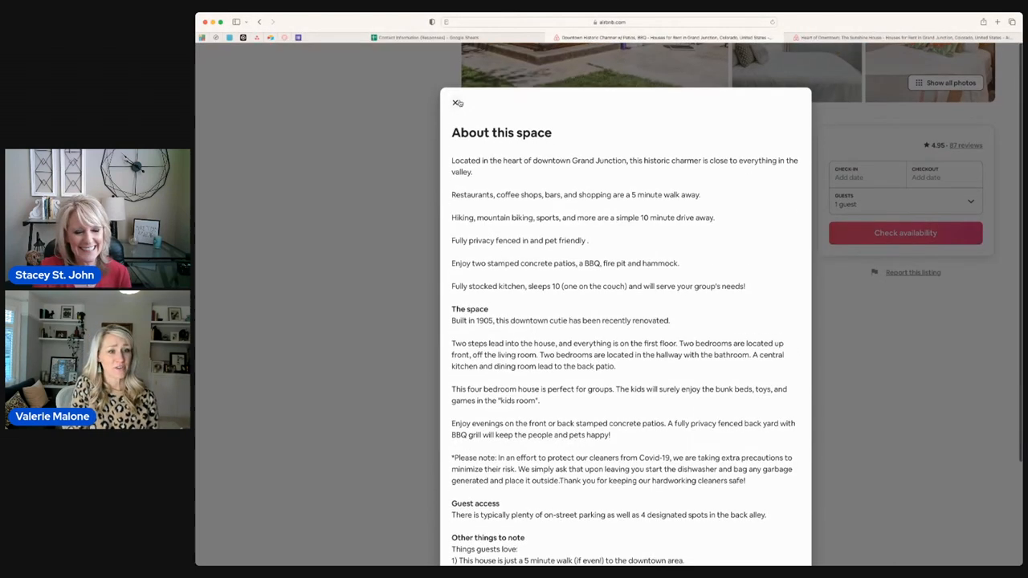
{"action": "left_click", "coordinate": [458, 103]}
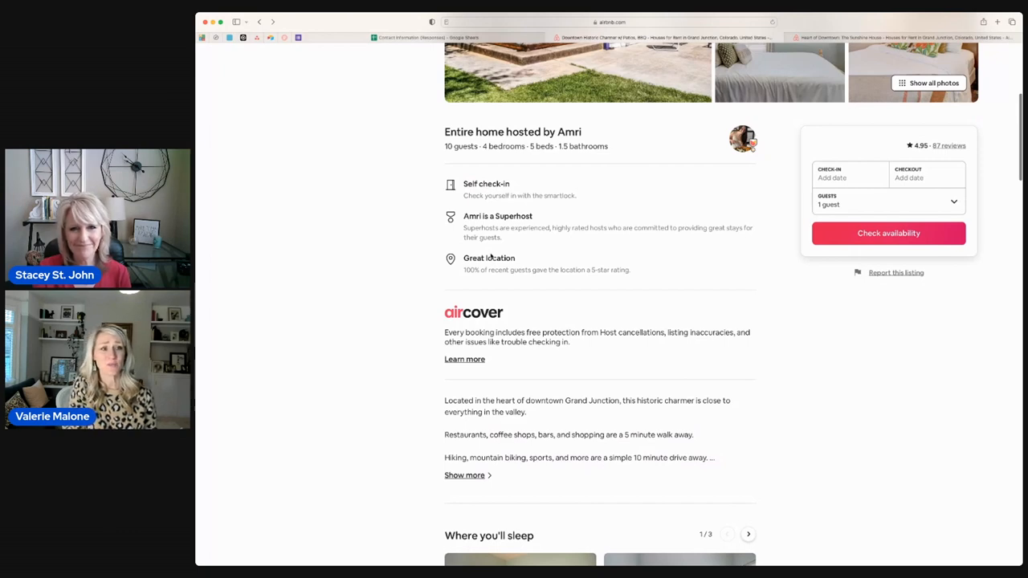
{"action": "scroll", "coordinate": [488, 256], "scroll_direction": "up", "scroll_amount": 8}
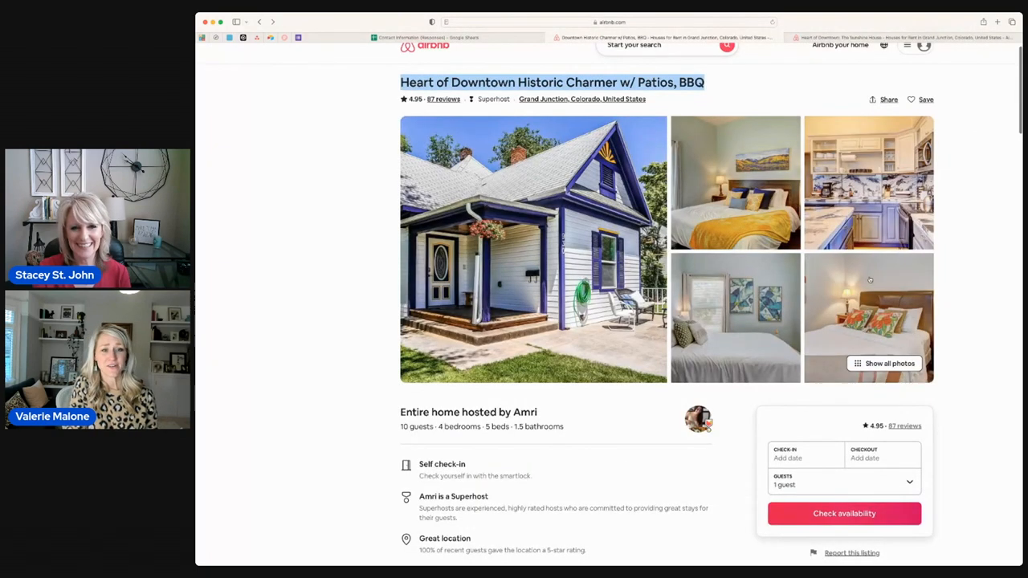
{"action": "key", "text": "super+Tab"}
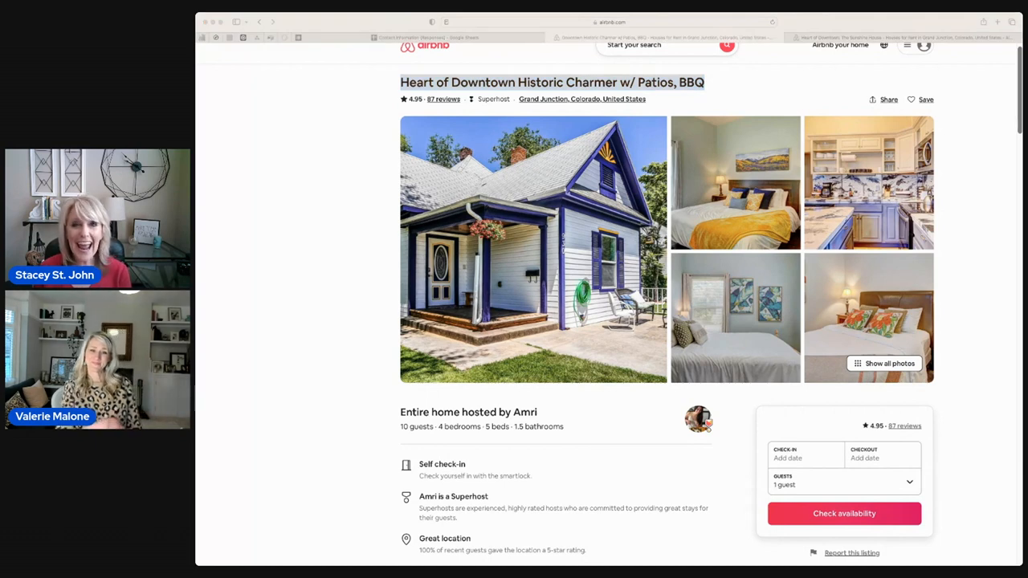